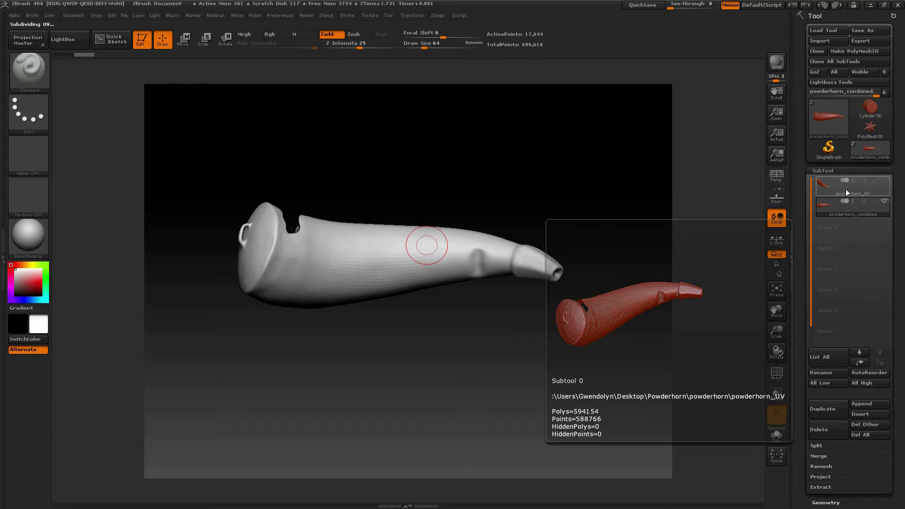
- Make the powderhorn_UV subtool visible and project its detail onto the powderhorn_combined mesh with ProjectAll
left_click(886, 180)
left_click_drag(804, 215, 802, 164)
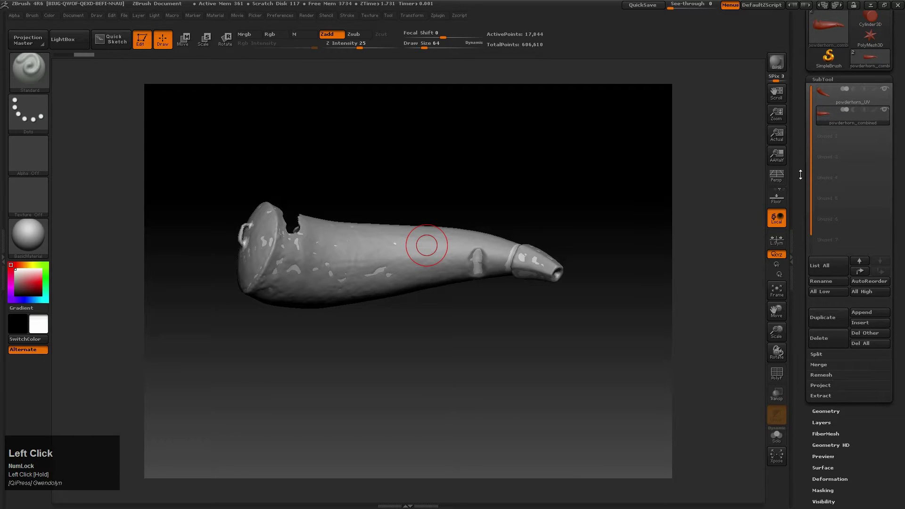
left_click(820, 385)
left_click_drag(800, 378, 844, 222)
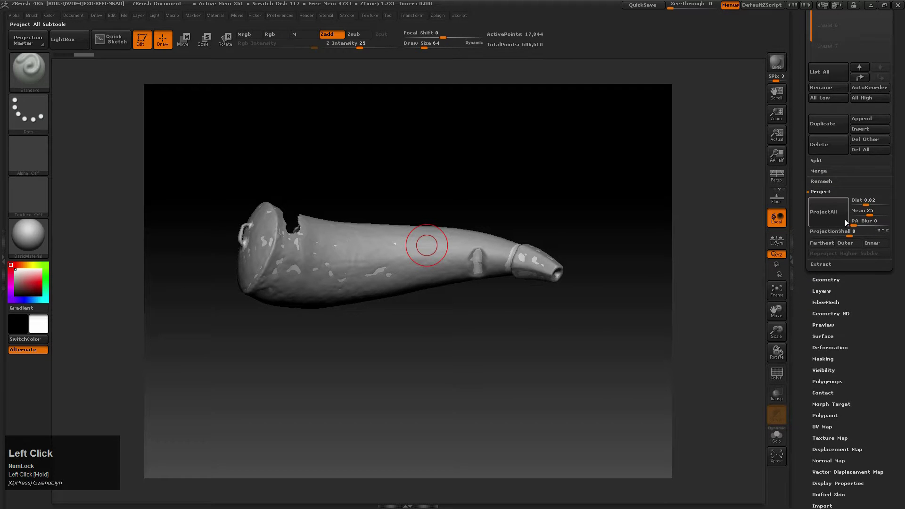
left_click(831, 210)
- Divide the powderhorn_combined mesh up to subdivision level 5
left_click_drag(797, 178, 802, 251)
left_click(834, 67)
left_click(826, 78)
left_click(828, 156)
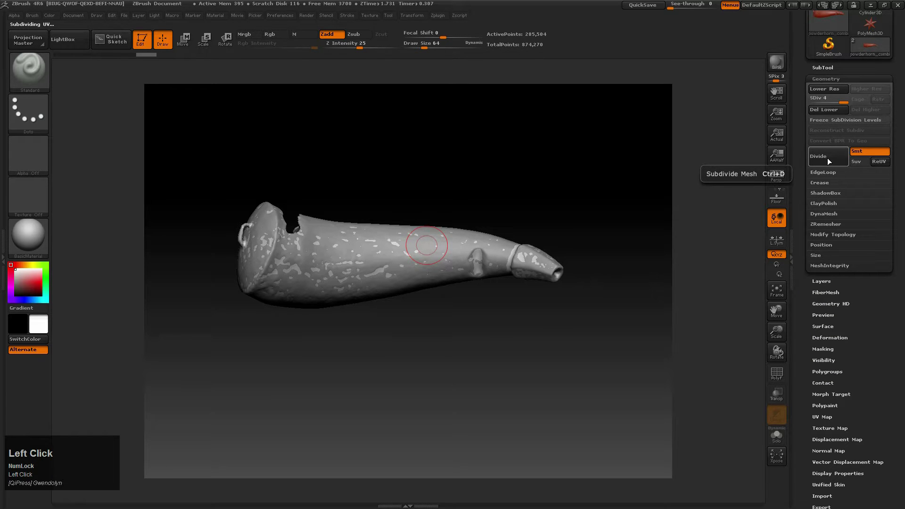
left_click(826, 79)
left_click(826, 78)
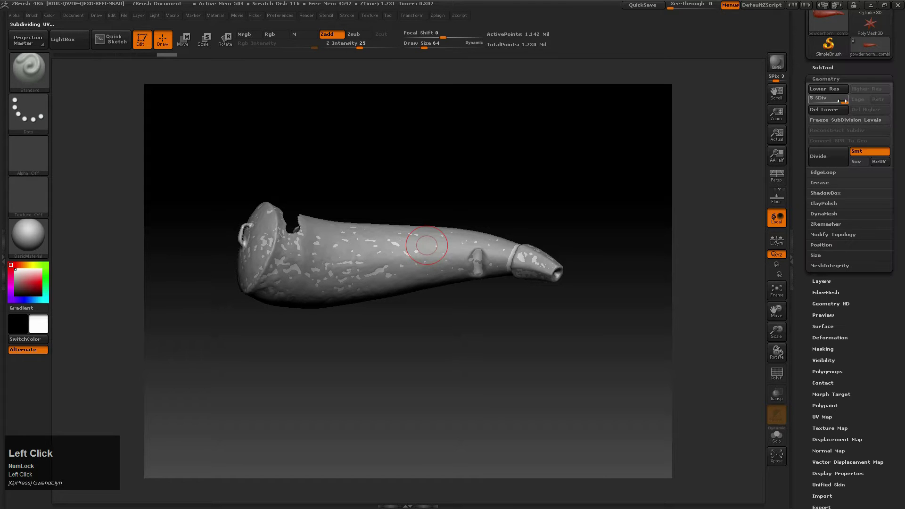
- Set the powderhorn_combined mesh to subdivision level 3 and run ProjectAll on it
left_click_drag(834, 102, 824, 103)
left_click(828, 78)
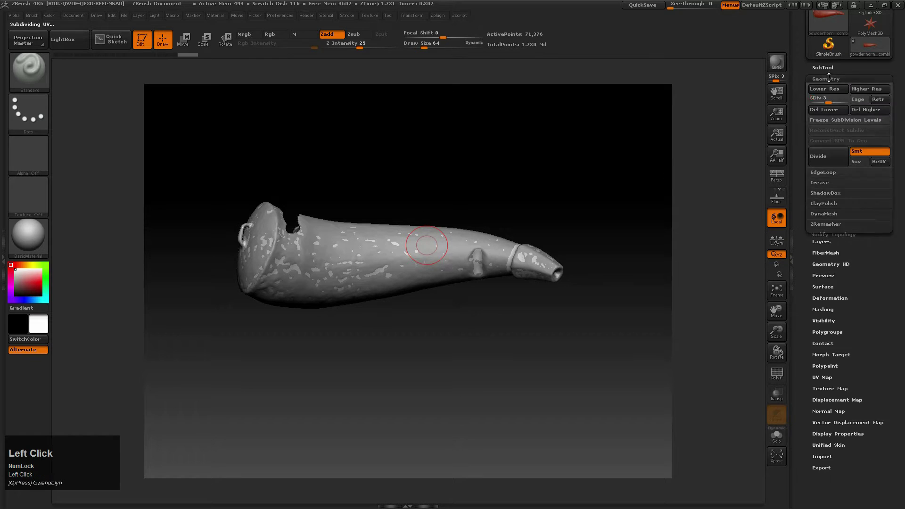
left_click(828, 68)
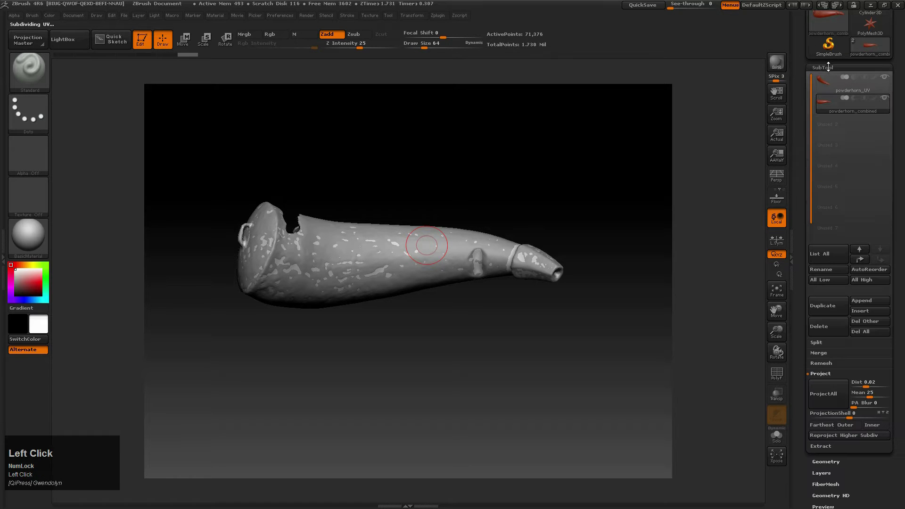
left_click(825, 396)
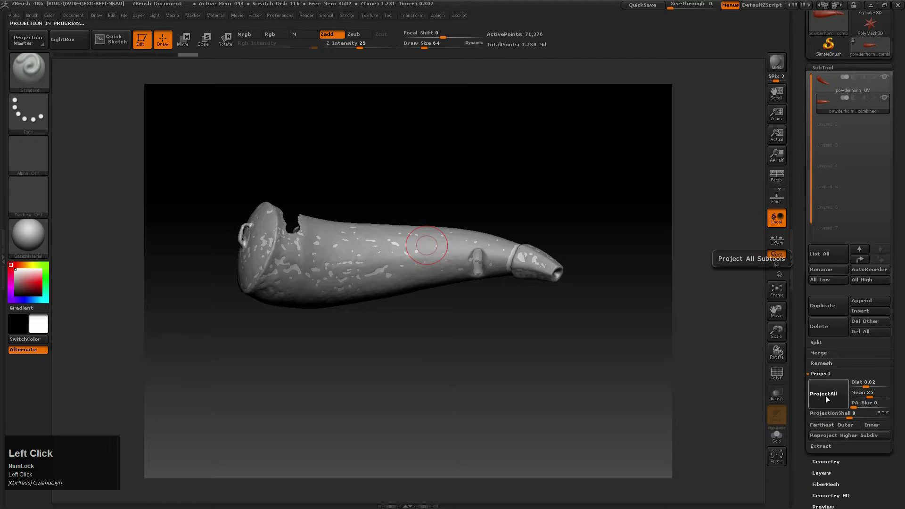
- Raise the powderhorn_combined mesh to subdivision level 4 and project all detail onto it
left_click(832, 67)
left_click(825, 79)
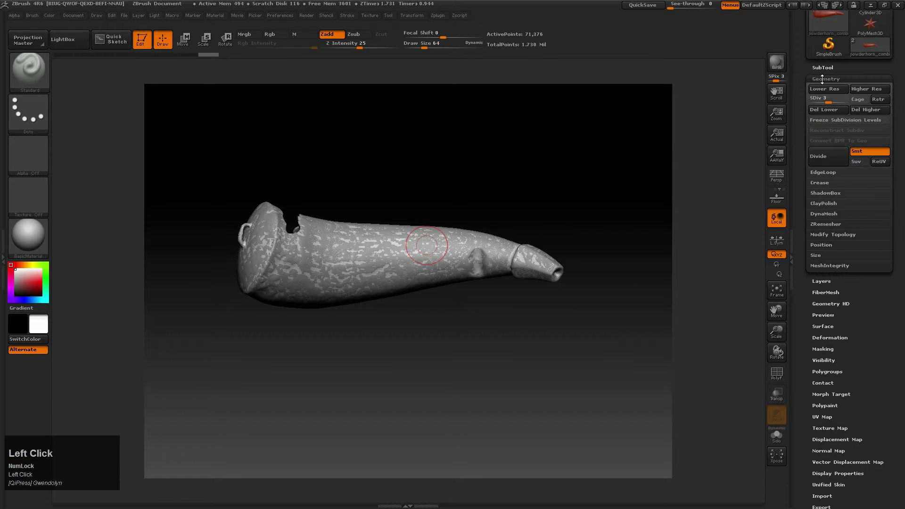
left_click(839, 102)
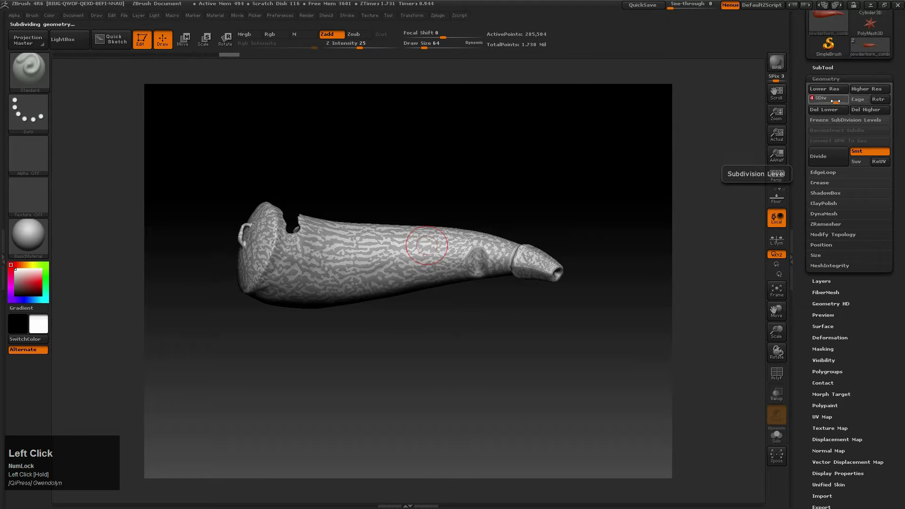
left_click(832, 77)
left_click(830, 67)
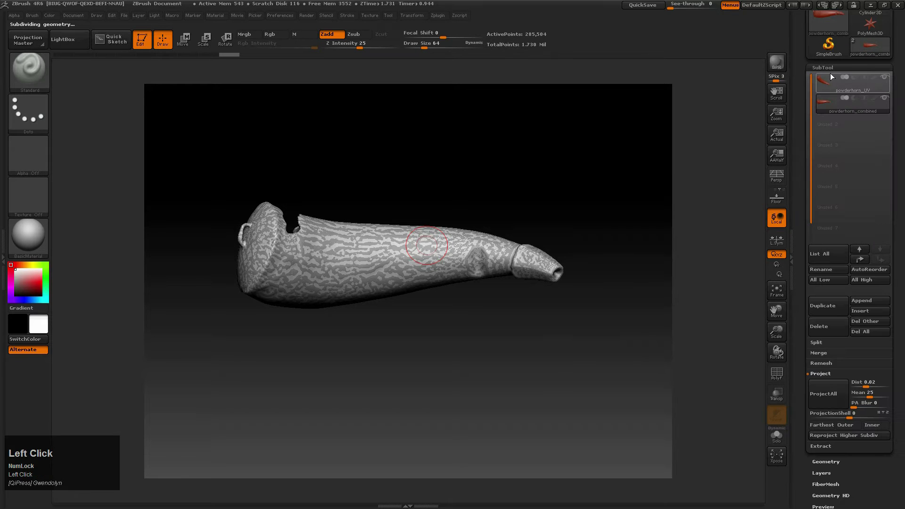
left_click(823, 399)
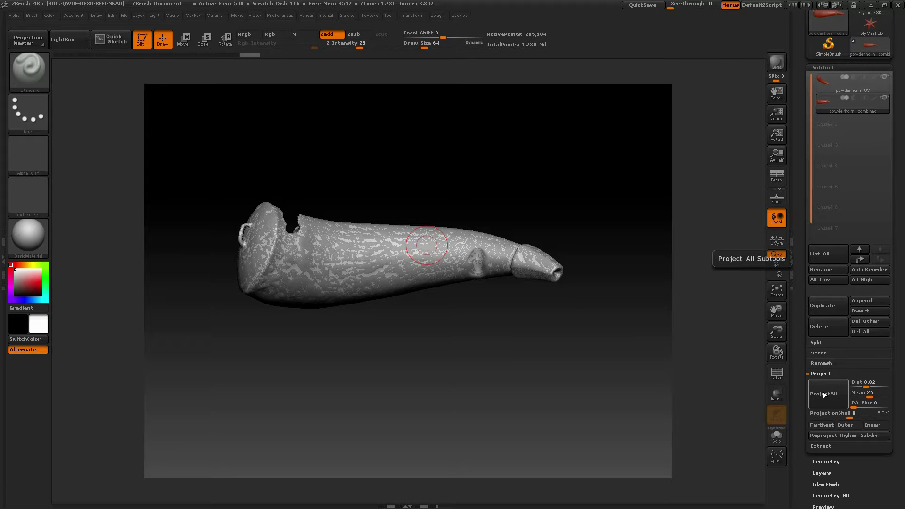
- Raise the powderhorn_combined mesh to subdivision level 5 and project the detail again
left_click(831, 66)
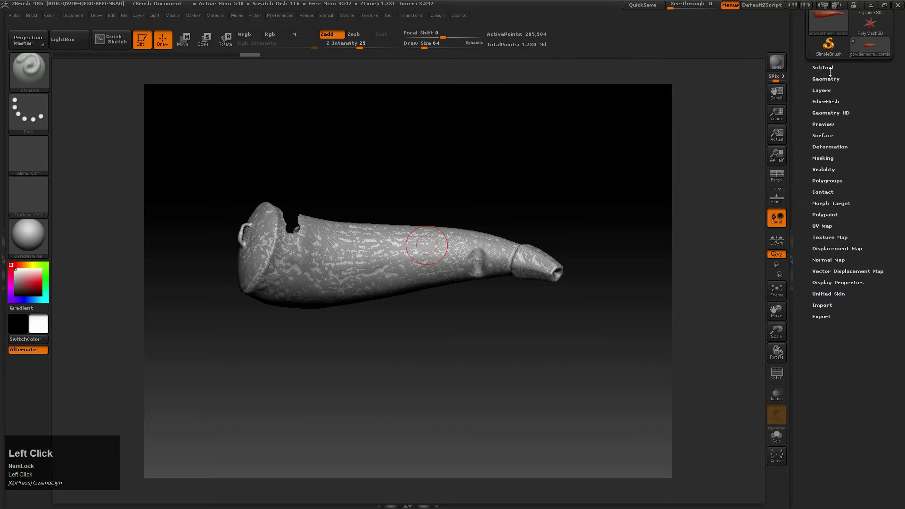
left_click(828, 77)
left_click_drag(840, 102, 846, 102)
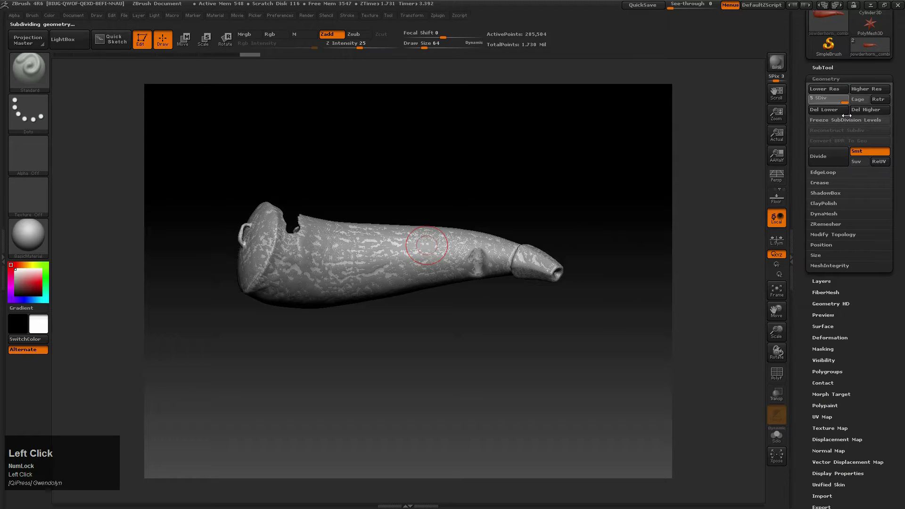
left_click(823, 67)
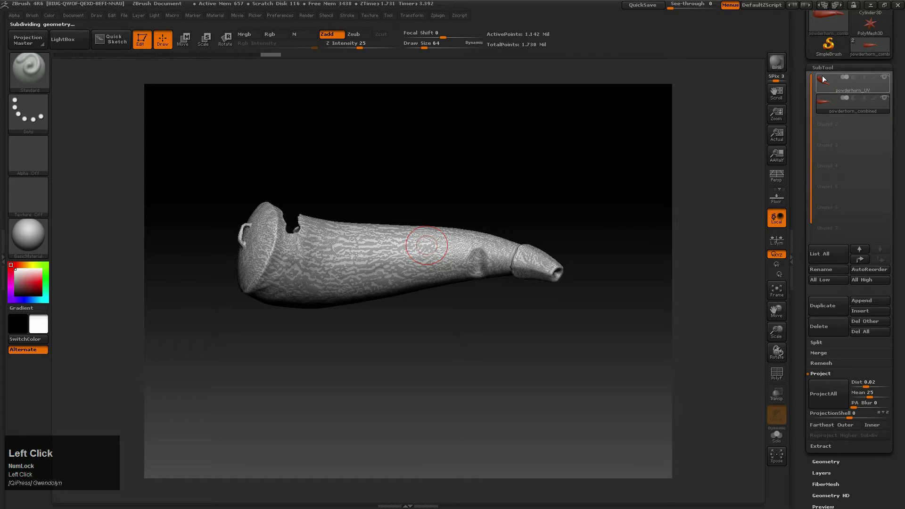
left_click(828, 397)
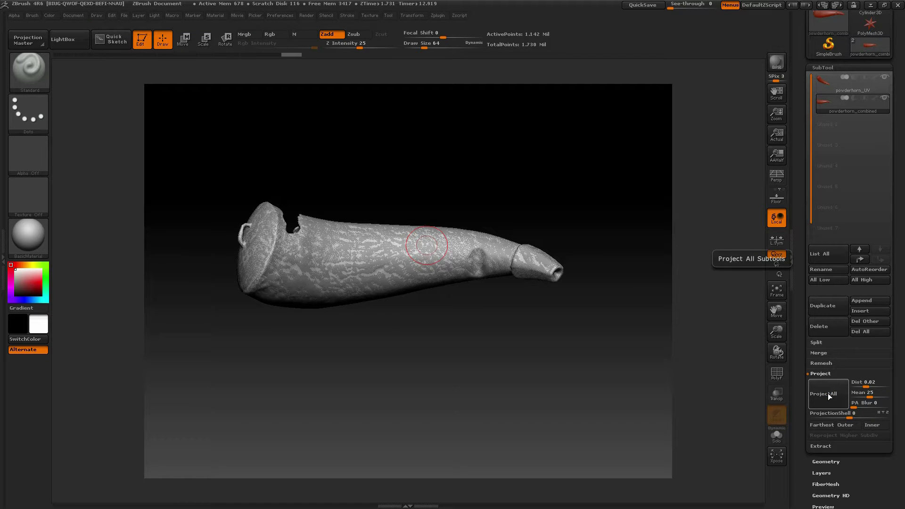
- Divide the powderhorn_combined mesh once more to subdivision level 6 and run ProjectAll at that level
left_click(828, 66)
left_click(826, 78)
left_click(833, 157)
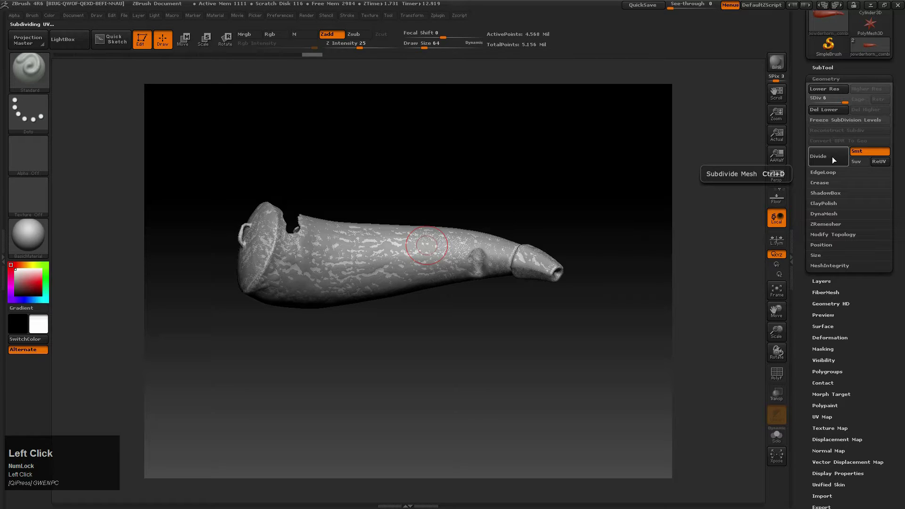
left_click(828, 78)
left_click(827, 68)
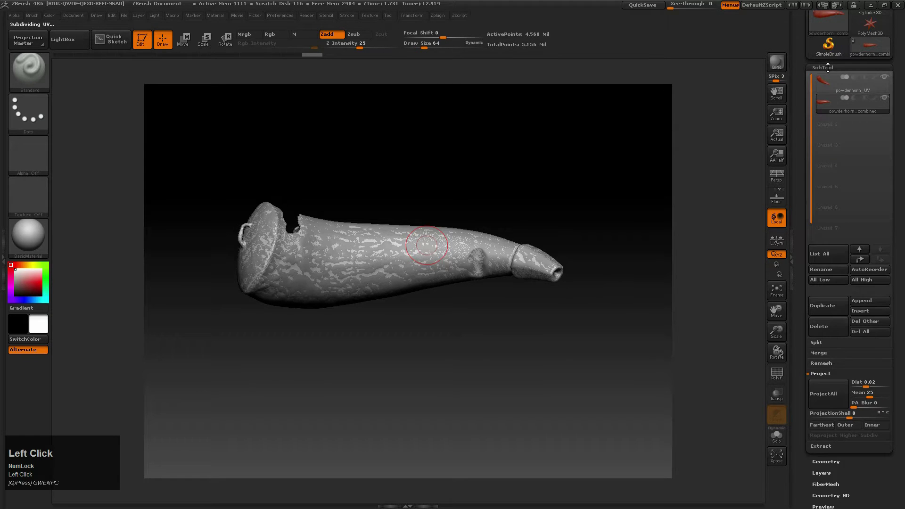
left_click(821, 394)
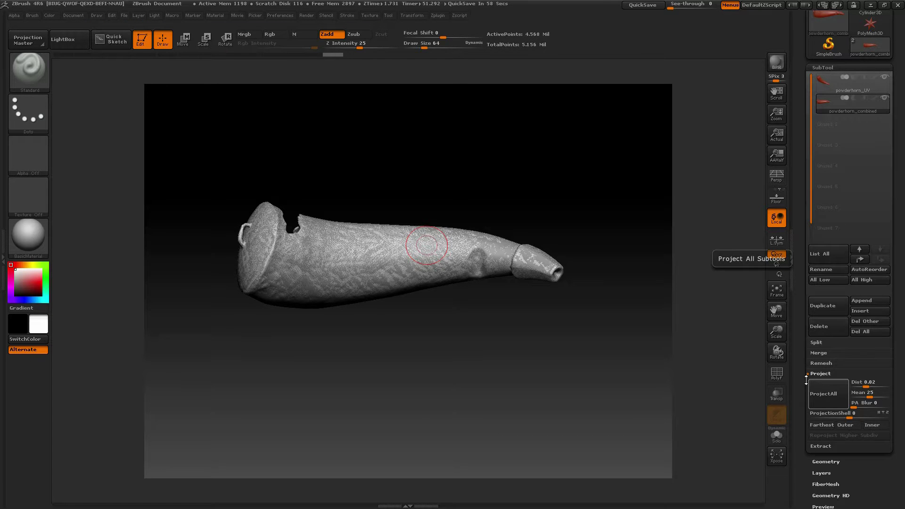
- Hide the powderhorn_UV subtool and inspect the projected surface around the broken opening and along the horn
right_click_drag(370, 246, 504, 234)
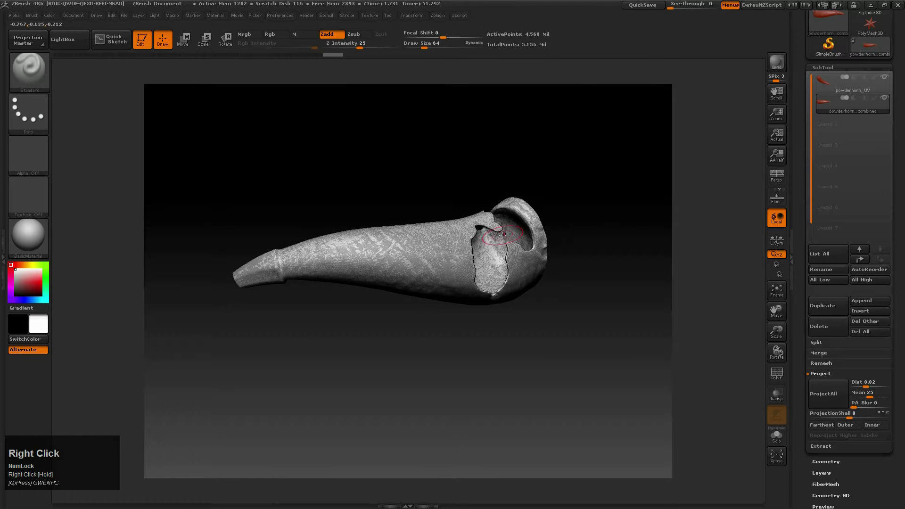
left_click(887, 80)
right_click_drag(522, 307, 384, 285)
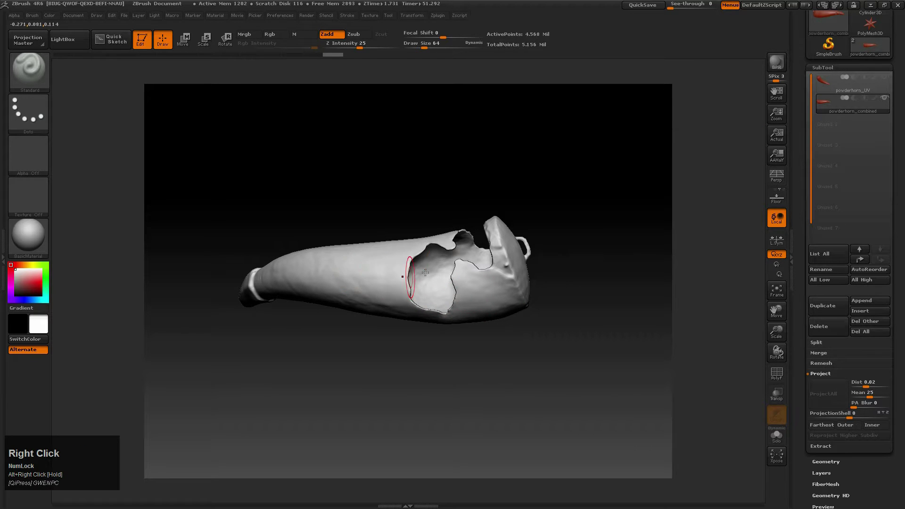
mouse_move(417, 249)
right_mouse_down()
mouse_move(420, 283)
mouse_move(457, 283)
mouse_move(432, 288)
right_mouse_up()
right_click_drag(542, 293, 538, 232)
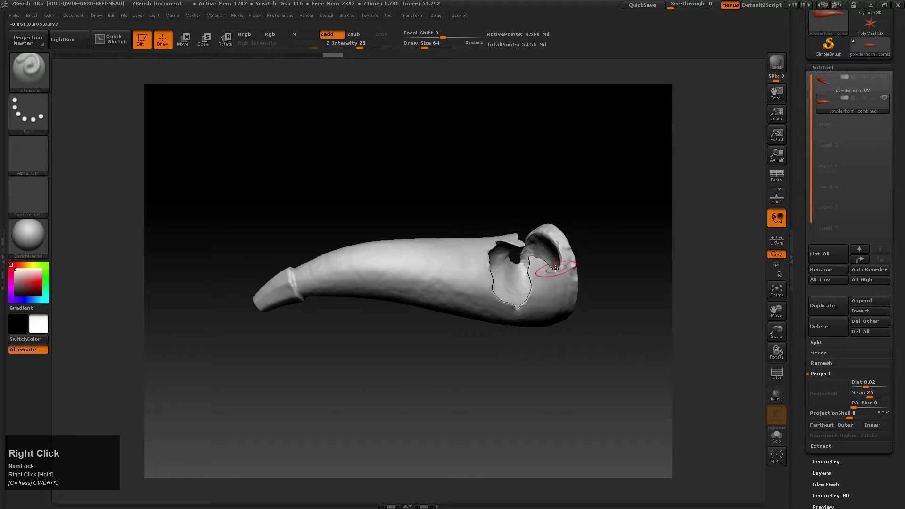
left_click(819, 67)
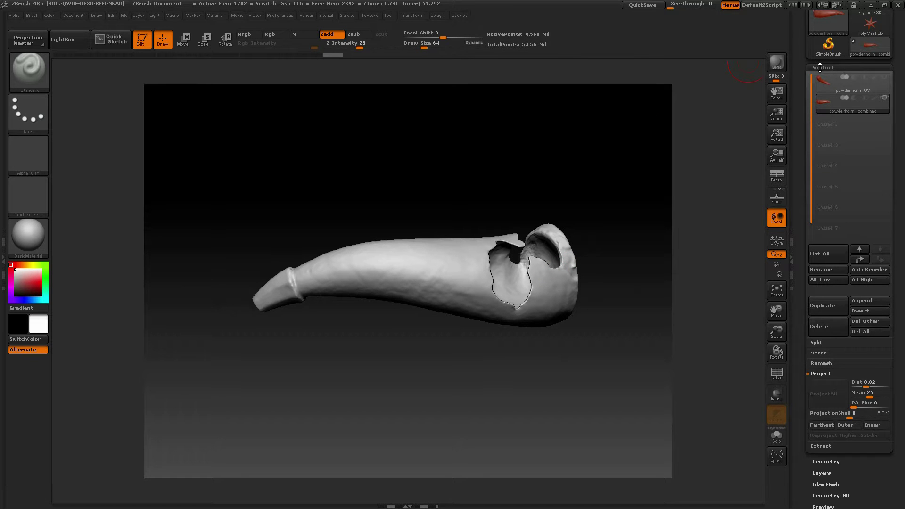
right_click_drag(610, 202, 556, 265)
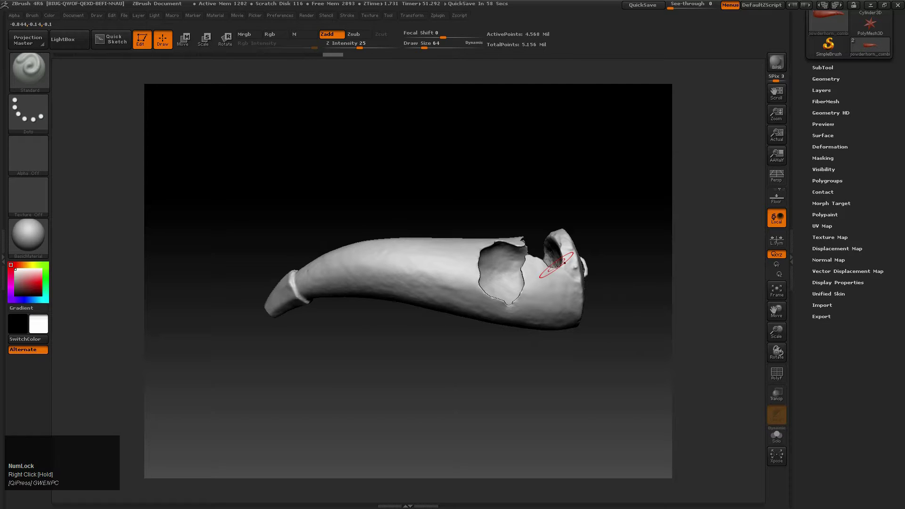
mouse_move(554, 264)
right_mouse_down()
mouse_move(545, 347)
mouse_move(552, 323)
mouse_move(544, 279)
right_mouse_up()
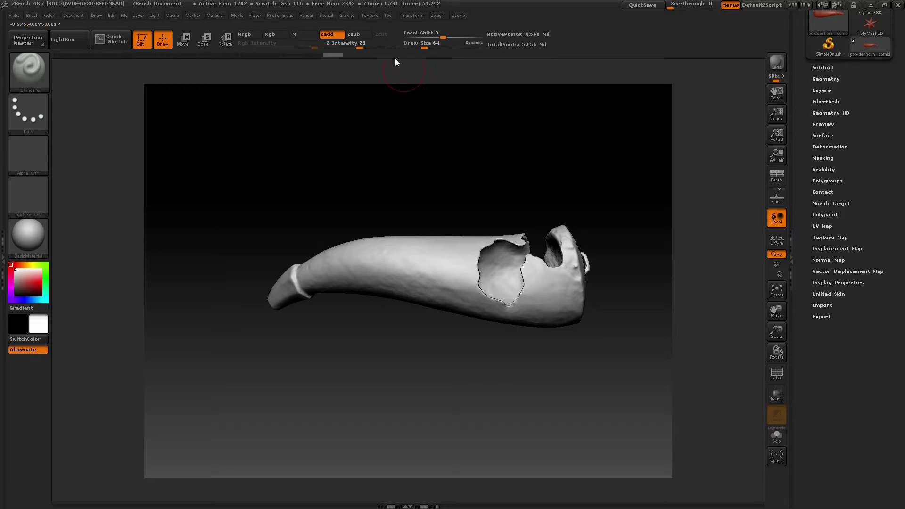
- Import the powder horn reference photo from the Powderhorn project's images folder as a texture
key("Num_Lock")
left_click(368, 16)
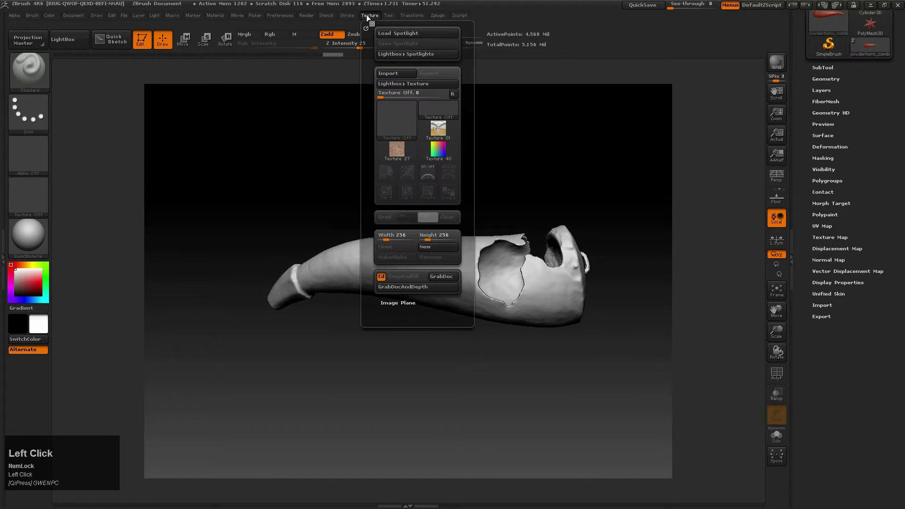
left_click(384, 73)
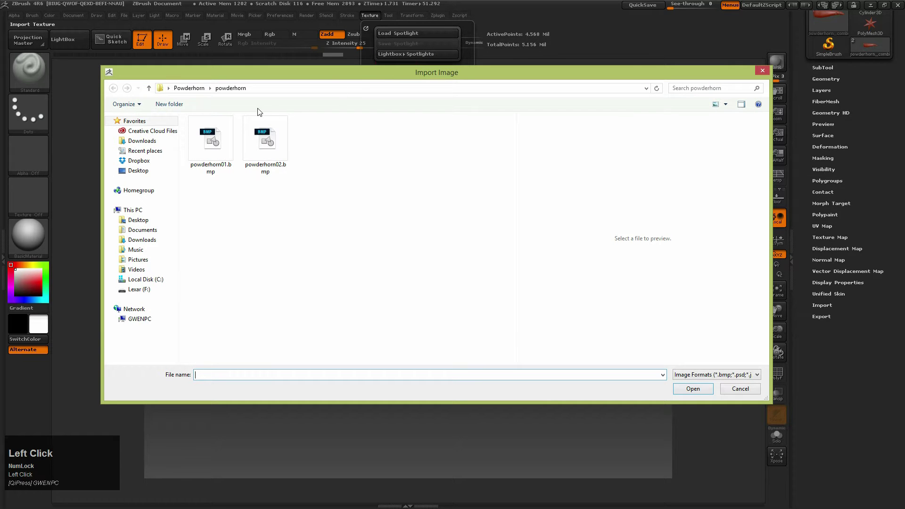
left_click(198, 89)
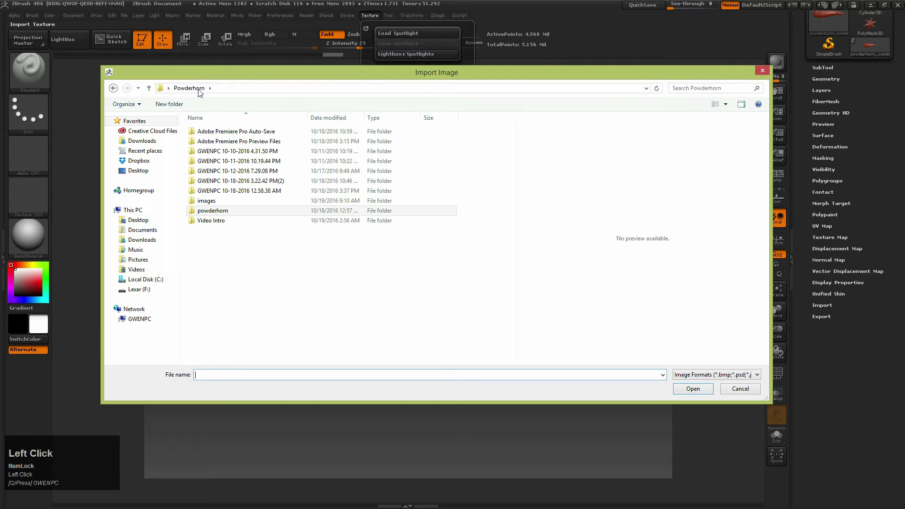
double_click(203, 201)
left_click(217, 168)
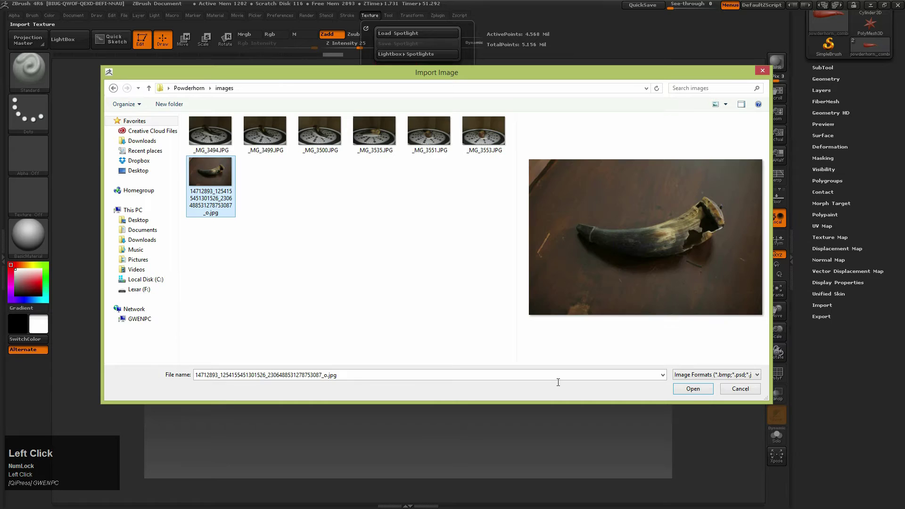
left_click(695, 392)
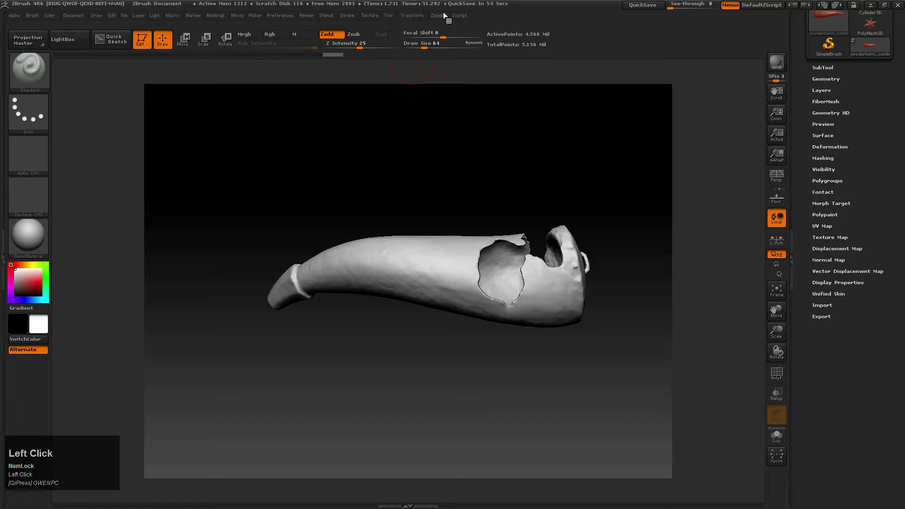
- Add the imported powder horn photo to Spotlight and hide LightBox
left_click(370, 15)
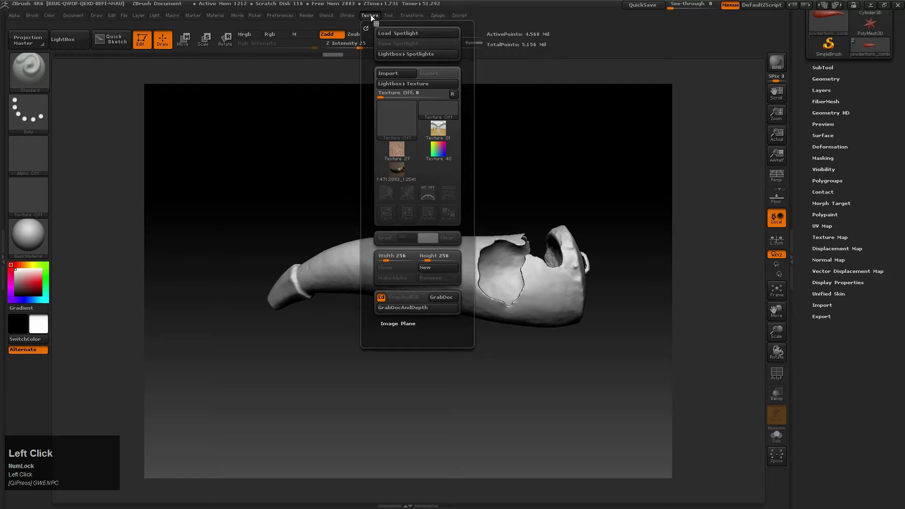
left_click(402, 170)
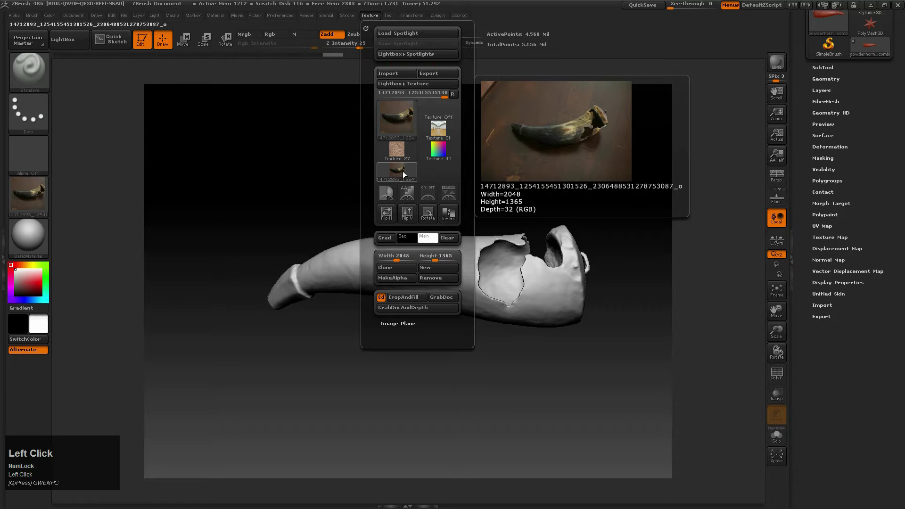
left_click(453, 196)
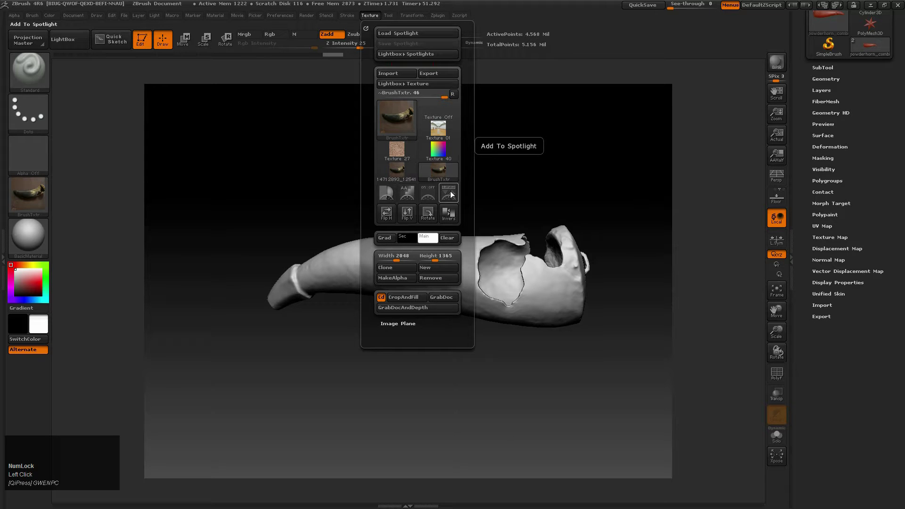
left_click(451, 191)
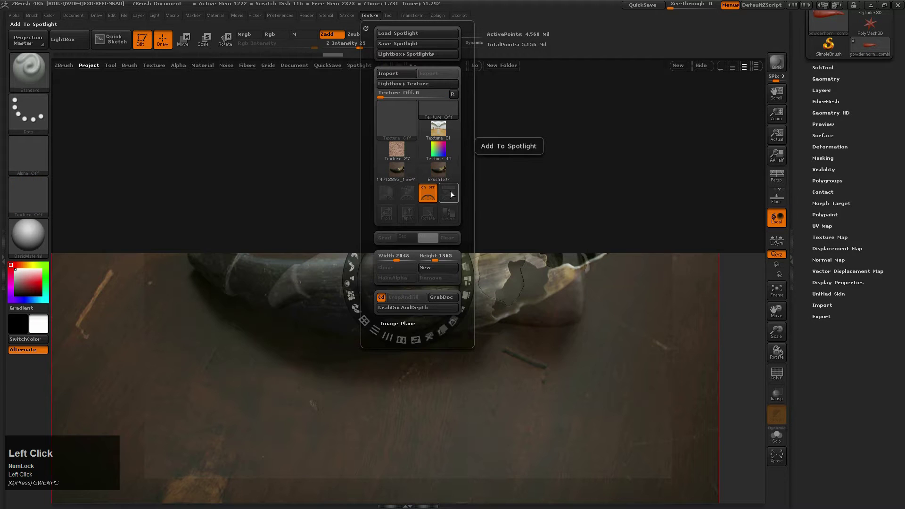
left_click(702, 65)
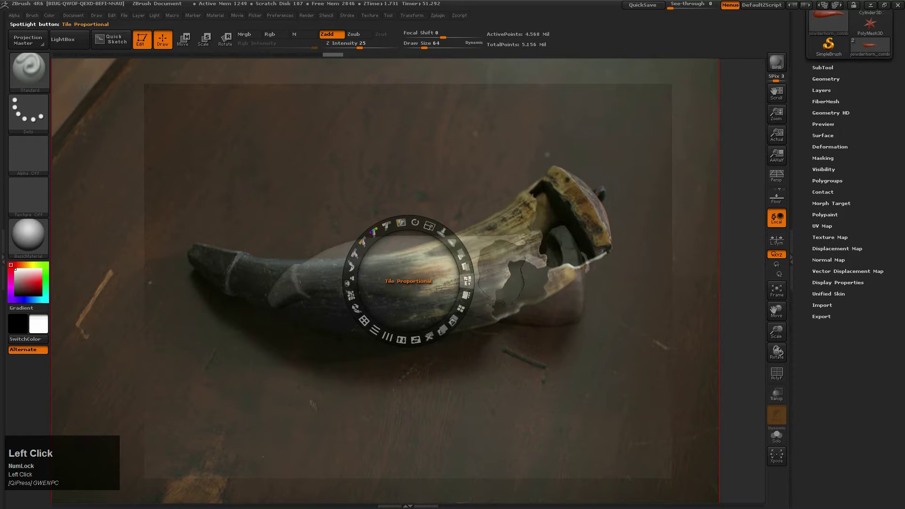
- Move, rotate and slightly enlarge the reference photo in Spotlight and adjust its opacity so the horn mesh shows through
left_click_drag(423, 268, 433, 235)
mouse_move(423, 195)
left_mouse_down()
mouse_move(443, 227)
mouse_move(445, 258)
mouse_move(433, 269)
mouse_move(470, 247)
mouse_move(427, 194)
mouse_move(381, 198)
mouse_move(425, 210)
mouse_move(419, 216)
mouse_move(436, 196)
mouse_move(427, 227)
mouse_move(437, 201)
left_mouse_up()
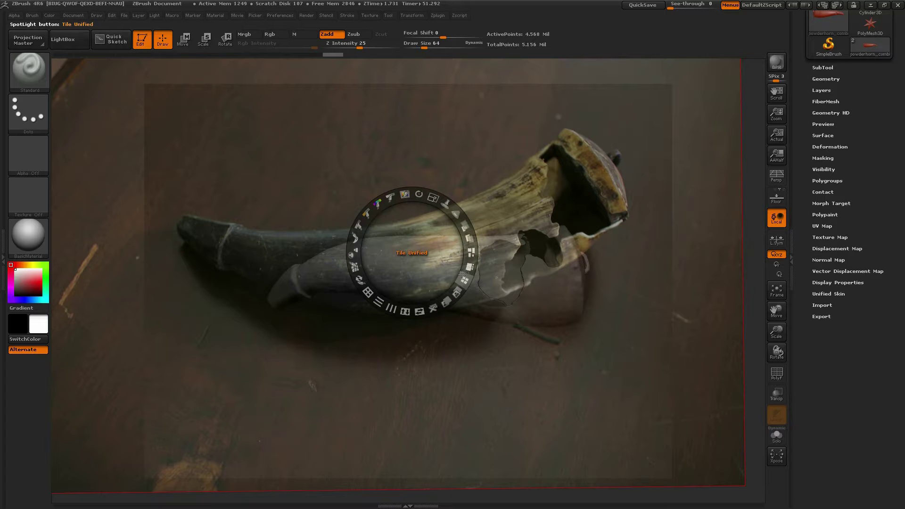
mouse_move(468, 234)
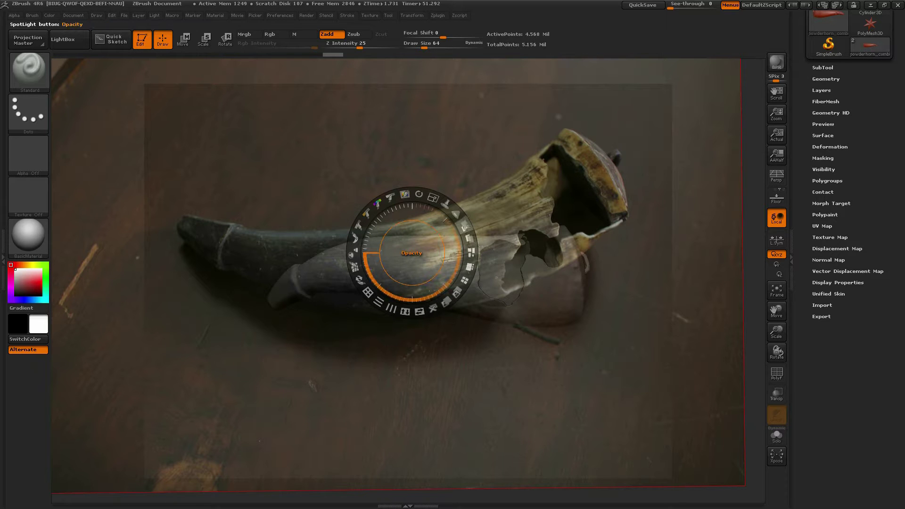
left_click(466, 227)
left_click_drag(465, 227, 471, 217)
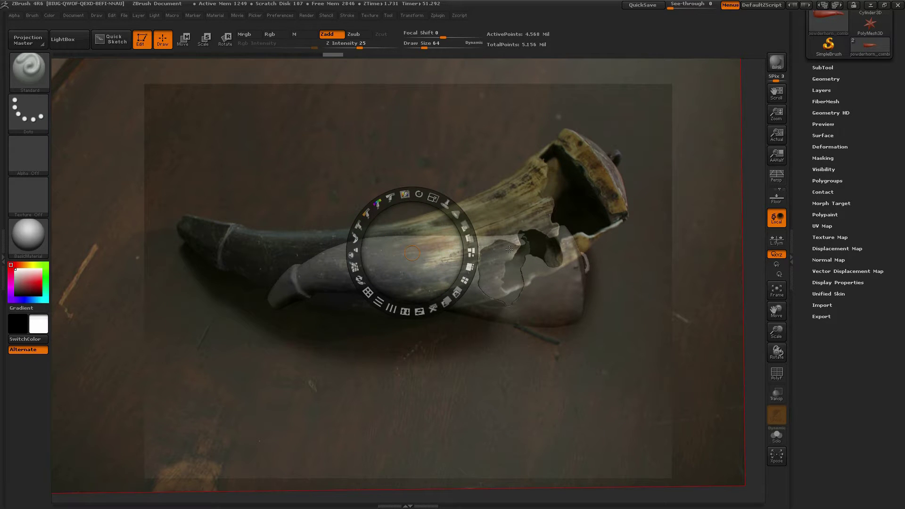
- Orient, scale and position the horn model beneath the photo so its broken opening and curve match the photographed horn
key("z")
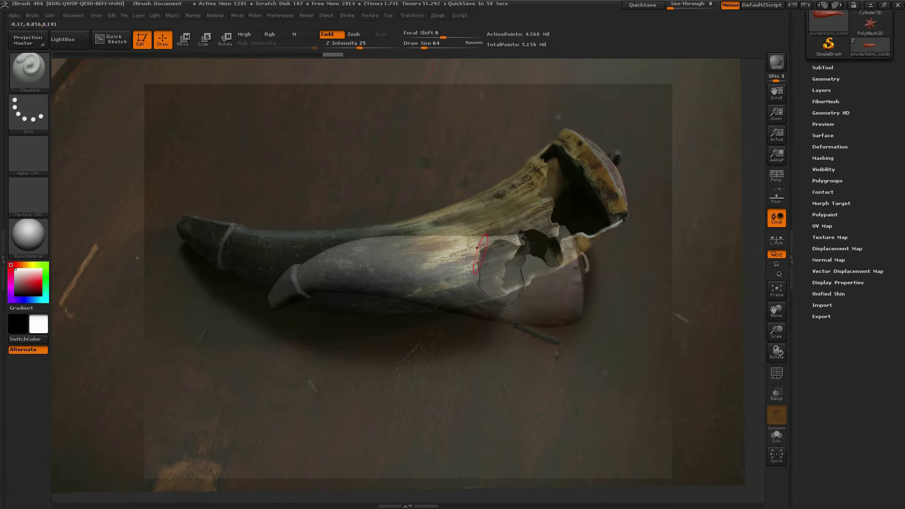
right_click_drag(448, 255, 459, 387)
right_click_drag(417, 233, 416, 259, "alt")
right_click_drag(482, 249, 421, 250, "ctrl")
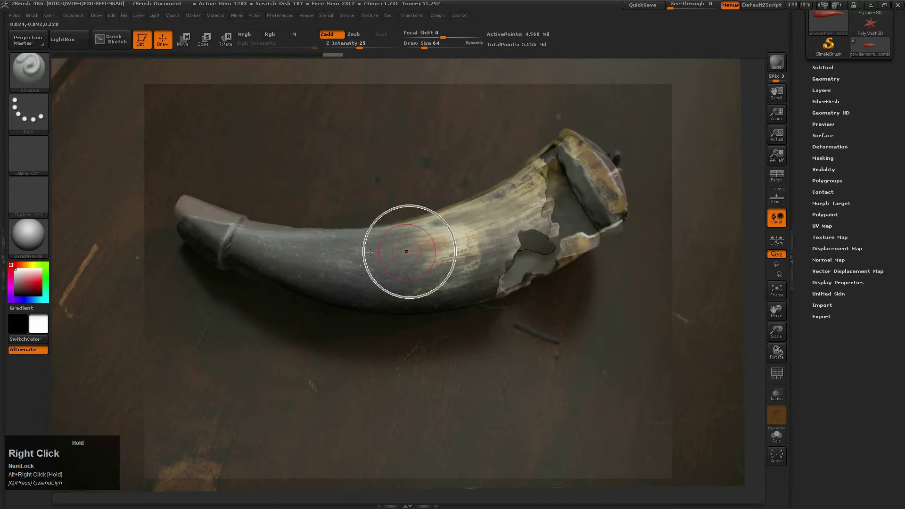
mouse_move(206, 214)
right_mouse_down()
mouse_move(211, 226)
mouse_move(516, 208)
mouse_move(517, 187)
mouse_move(192, 199)
mouse_move(214, 196)
right_mouse_up()
right_click_drag(348, 287, 448, 383, "alt")
right_click_drag(512, 362, 568, 371)
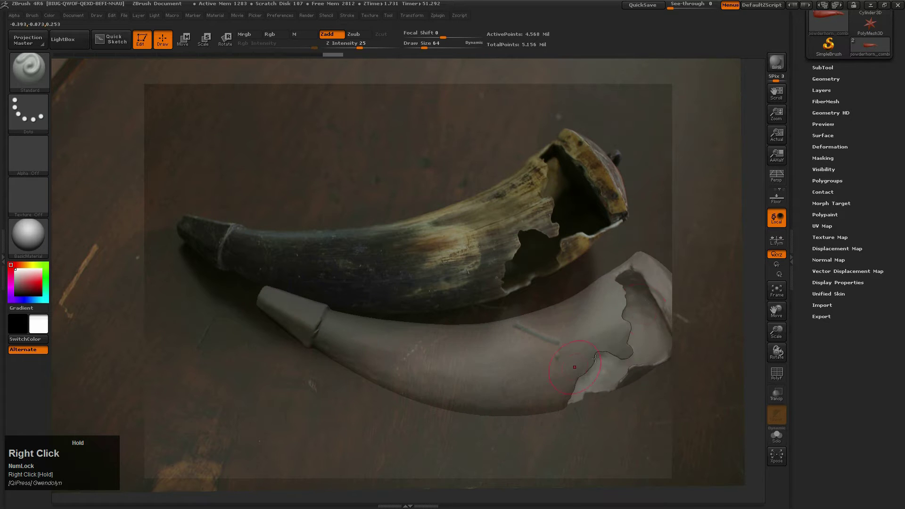
right_click_drag(655, 280, 421, 315)
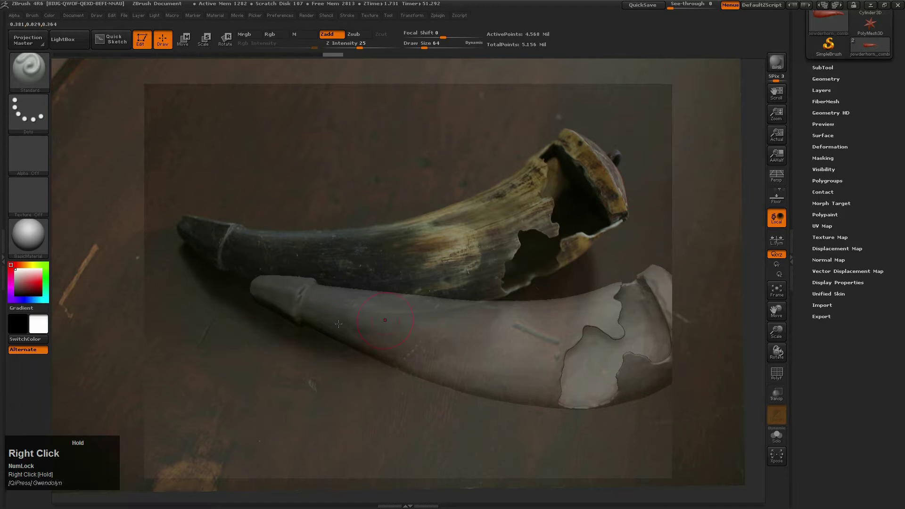
right_click_drag(448, 353, 441, 328)
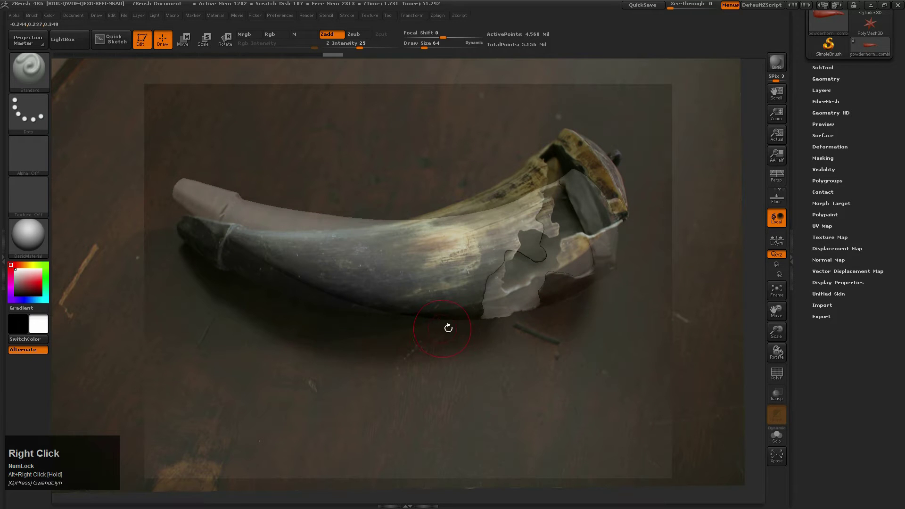
right_click_drag(591, 267, 595, 218)
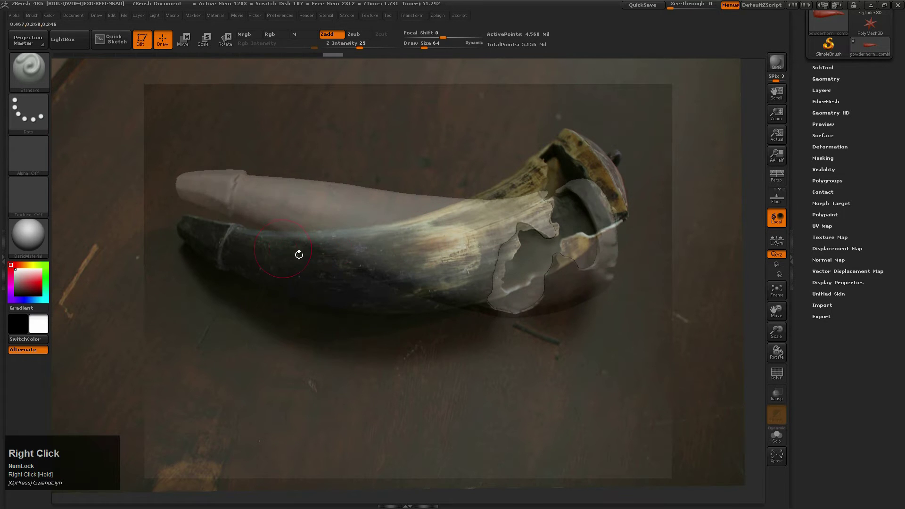
mouse_move(492, 312)
right_mouse_down()
mouse_move(542, 222)
mouse_move(514, 211)
mouse_move(456, 241)
mouse_move(482, 249)
right_mouse_up()
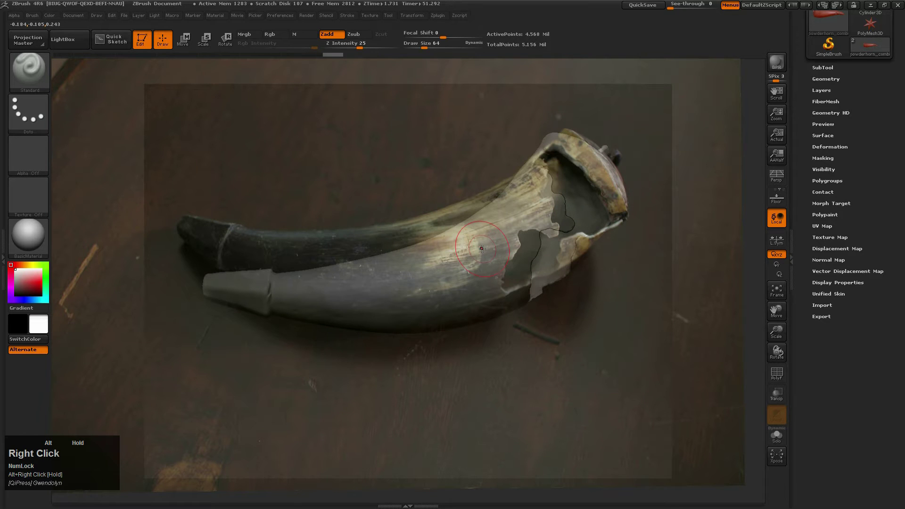
- Rotate and shift the Spotlight photo so the photographed horn lines up with the model from tip to rim
key("z")
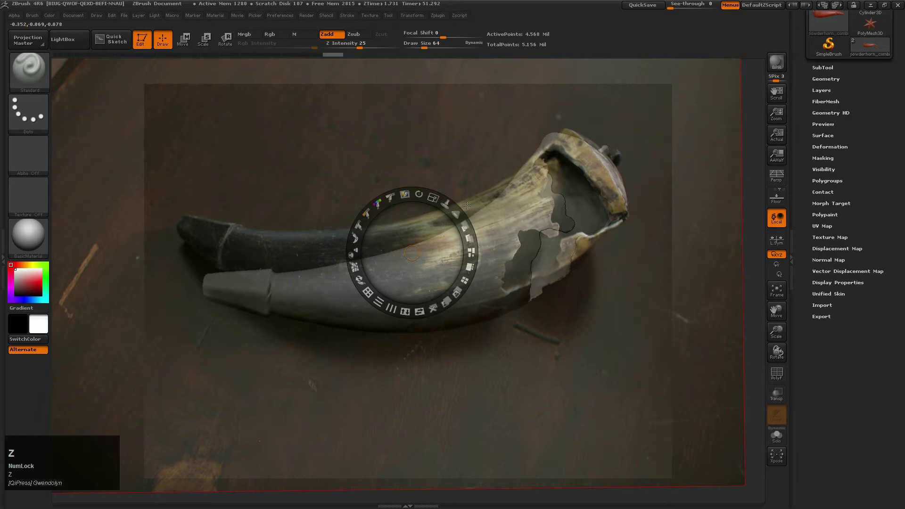
mouse_move(421, 191)
left_mouse_down()
mouse_move(403, 193)
mouse_move(420, 194)
left_mouse_up()
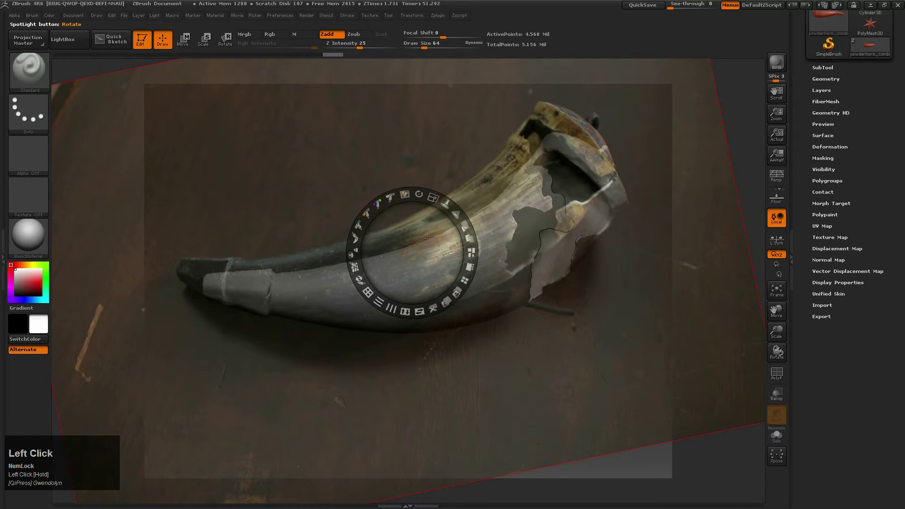
left_click_drag(428, 240, 451, 265)
left_click_drag(456, 224, 457, 225)
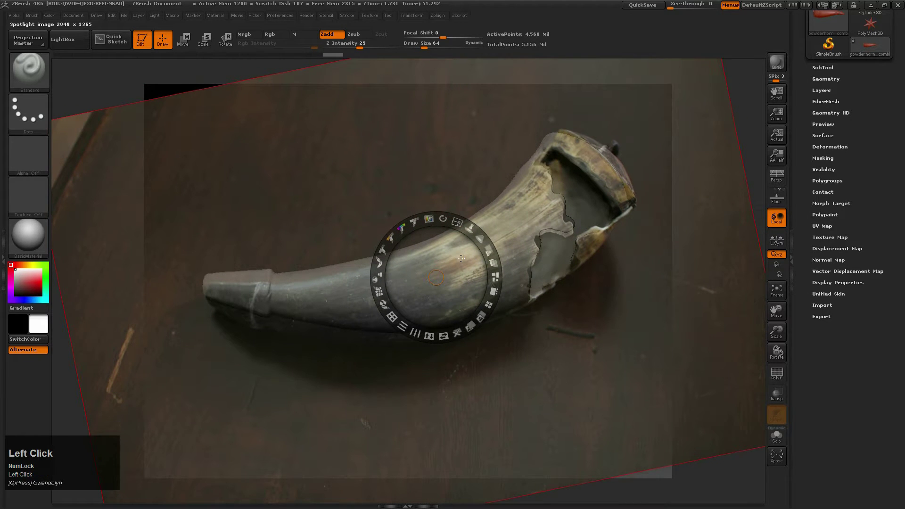
left_click_drag(461, 258, 465, 253)
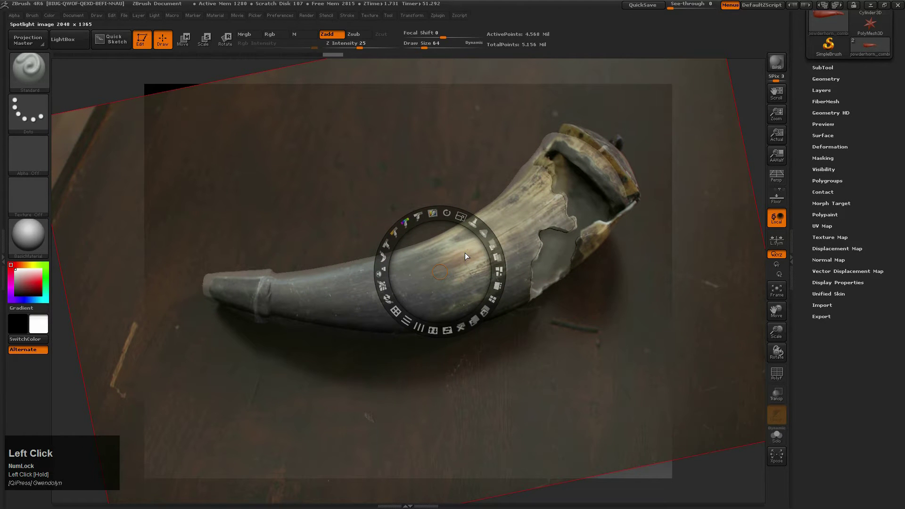
- Set the brush to paint color only, with Zadd off and Rgb on, and enable Colorize in the subtool's Polypaint settings
left_click(331, 35)
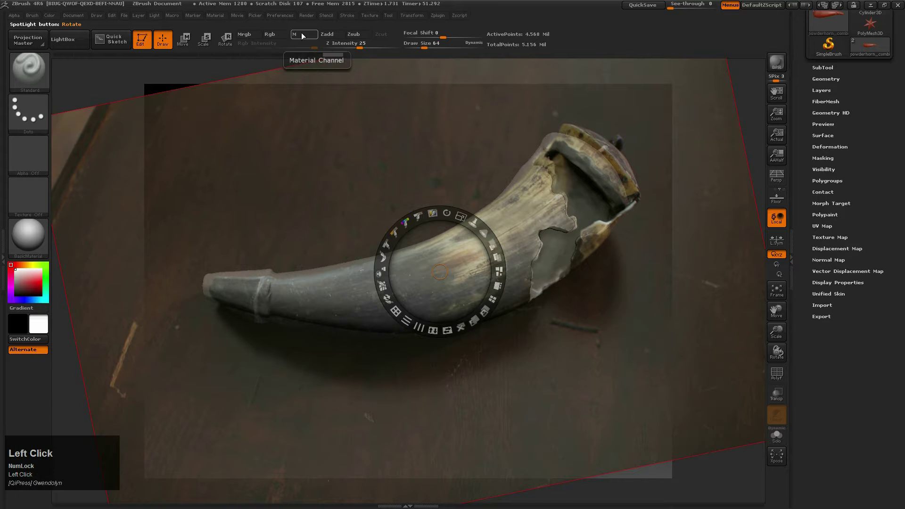
left_click(274, 35)
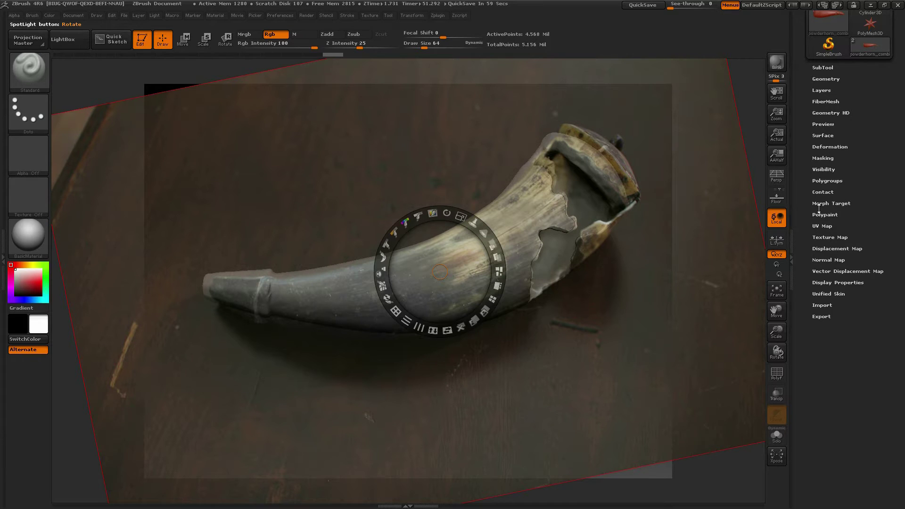
left_click(836, 216)
left_click(831, 228)
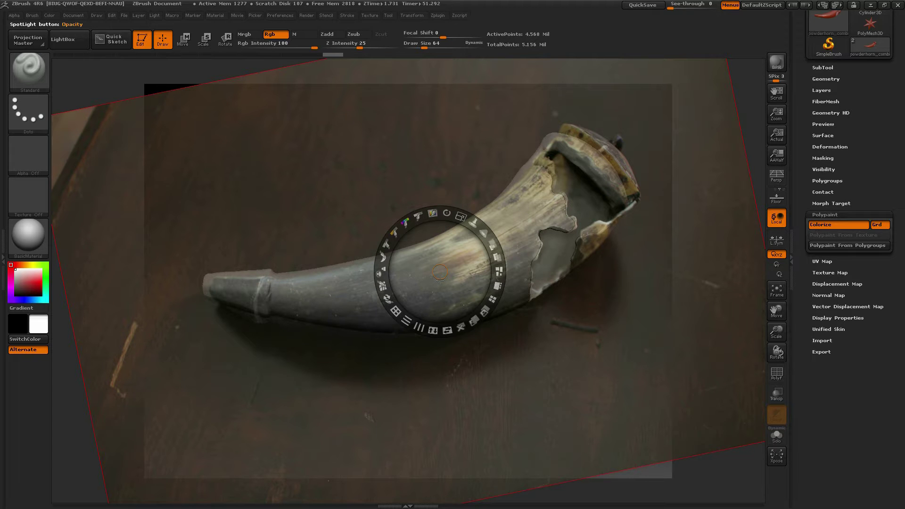
- Fine-tune the photo's position and rotation so its wood-grain body and broken edge match the middle of the horn
left_click_drag(307, 289, 504, 260)
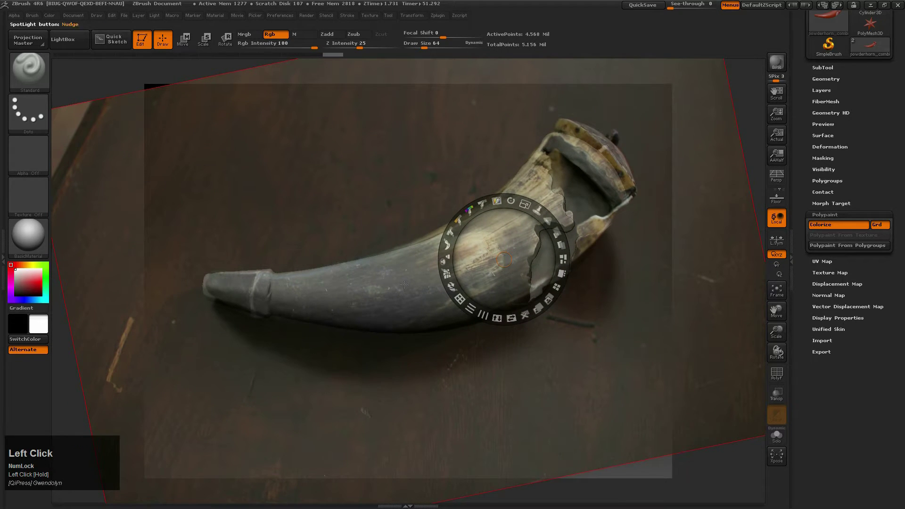
mouse_move(404, 282)
left_mouse_down()
mouse_move(387, 297)
mouse_move(403, 286)
mouse_move(377, 292)
mouse_move(409, 287)
left_mouse_up()
left_click_drag(415, 229, 418, 231)
left_click_drag(432, 267, 440, 267)
- Paint the photo's texture onto the horn's body, from beside the broken opening down to the collar near the tip
key("z")
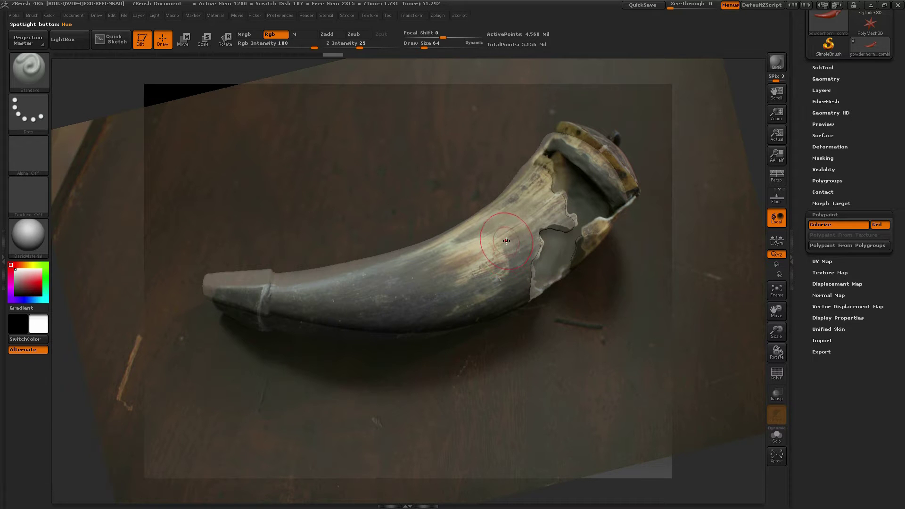
mouse_move(515, 241)
left_mouse_down()
mouse_move(473, 255)
mouse_move(538, 196)
left_mouse_up()
mouse_move(523, 233)
left_mouse_down()
mouse_move(573, 208)
mouse_move(543, 178)
left_mouse_up()
mouse_move(511, 208)
left_mouse_down()
mouse_move(438, 279)
mouse_move(500, 269)
mouse_move(519, 278)
mouse_move(488, 300)
mouse_move(415, 306)
mouse_move(386, 290)
mouse_move(377, 271)
mouse_move(444, 255)
left_mouse_up()
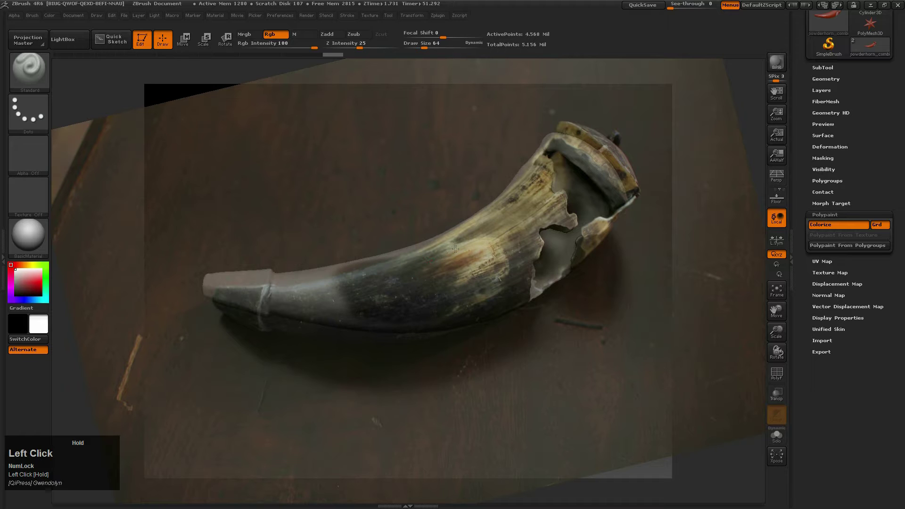
mouse_move(375, 290)
left_mouse_down()
mouse_move(288, 297)
mouse_move(273, 307)
left_mouse_up()
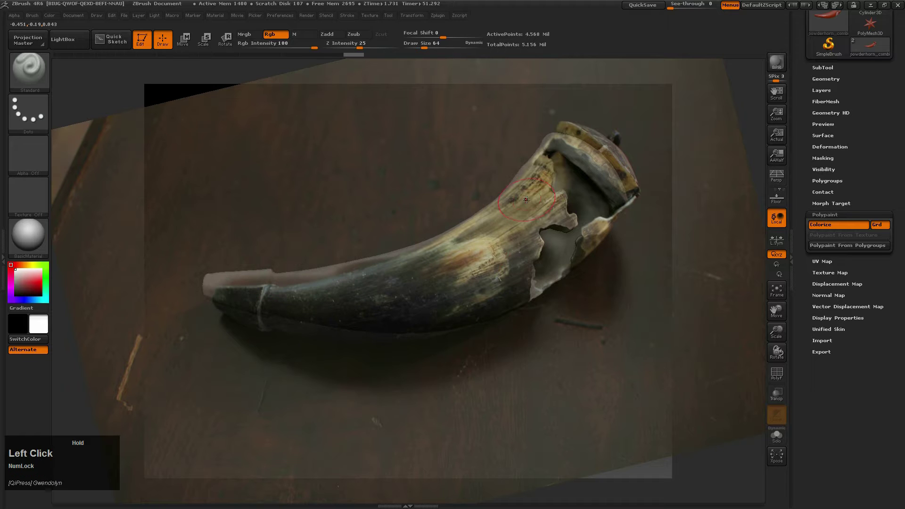
mouse_move(333, 299)
left_mouse_down()
mouse_move(334, 288)
mouse_move(246, 274)
left_mouse_up()
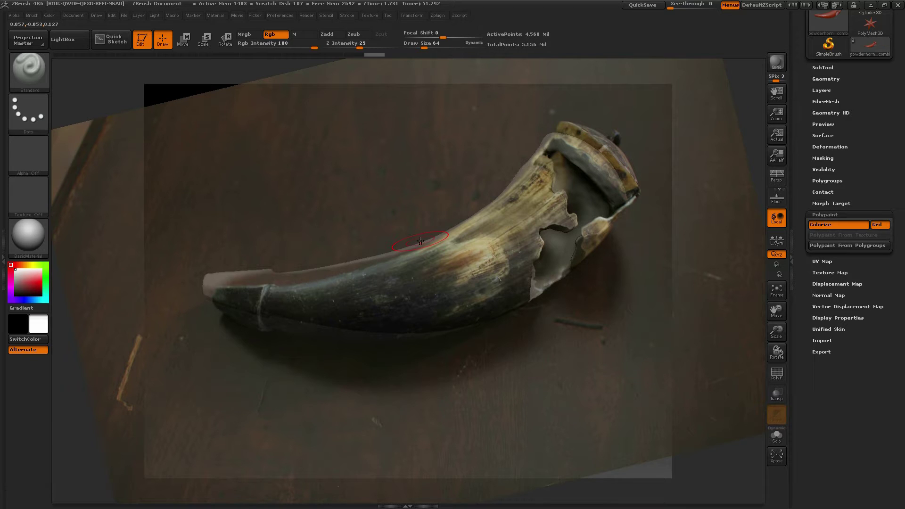
- Rotate and shift the photo to align it with the horn's tip, collar and upper edge
key("z")
left_click_drag(424, 230, 427, 233)
left_click_drag(430, 270, 425, 266)
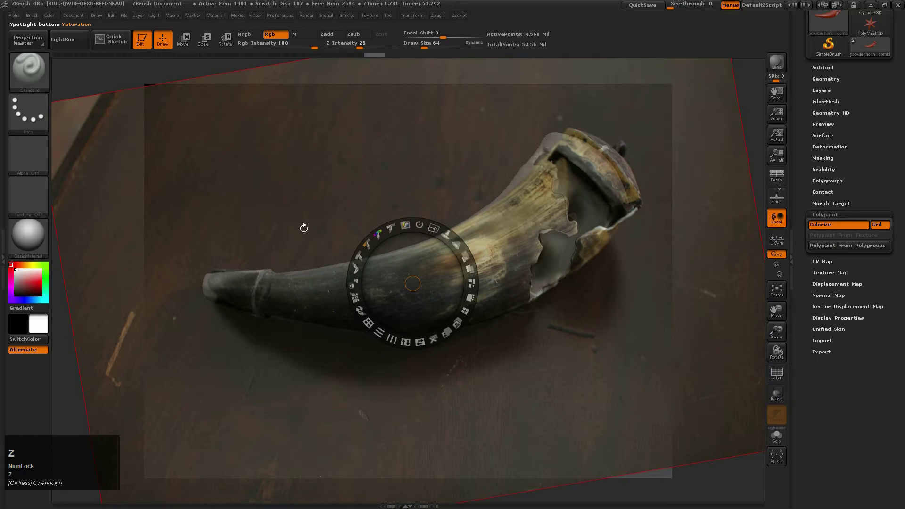
- Paint the photo's texture over the horn's narrow end, collar, upper edge and middle section
key("z")
left_click_drag(345, 285, 341, 276)
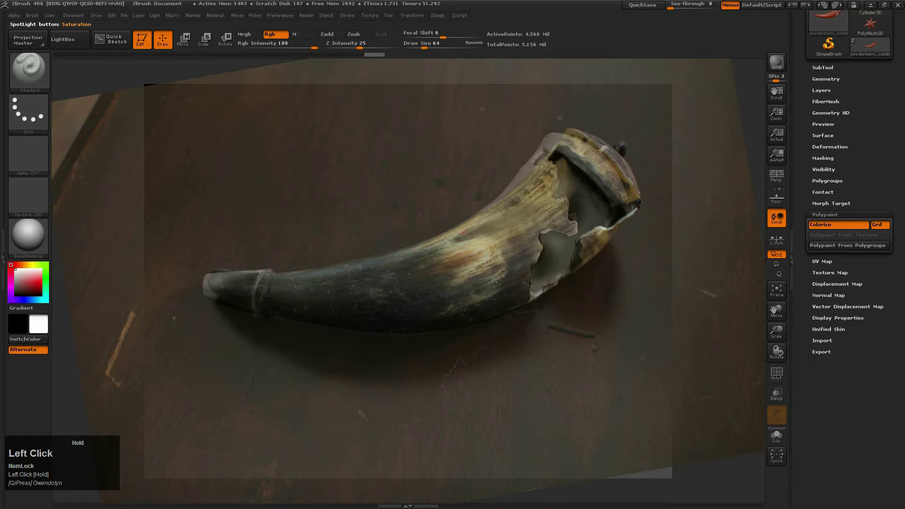
left_click_drag(316, 294, 242, 283)
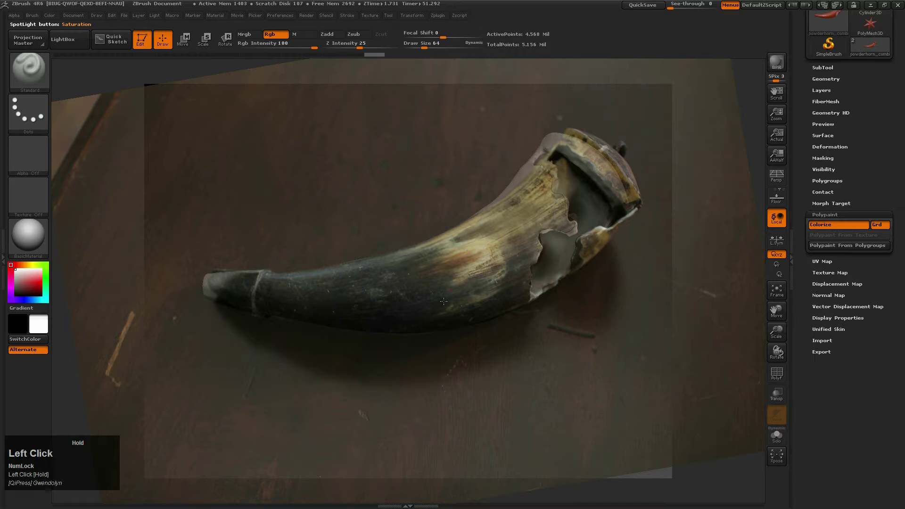
left_click_drag(485, 300, 445, 304)
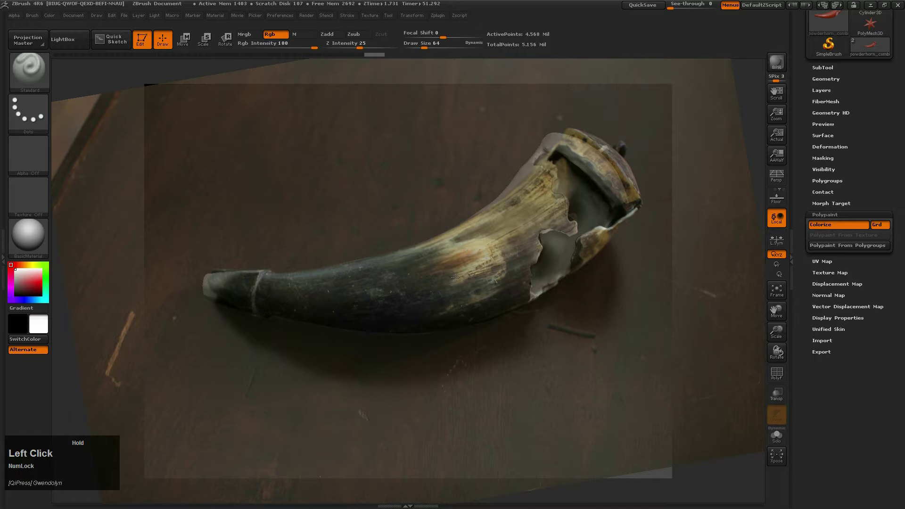
left_click_drag(470, 253, 471, 251)
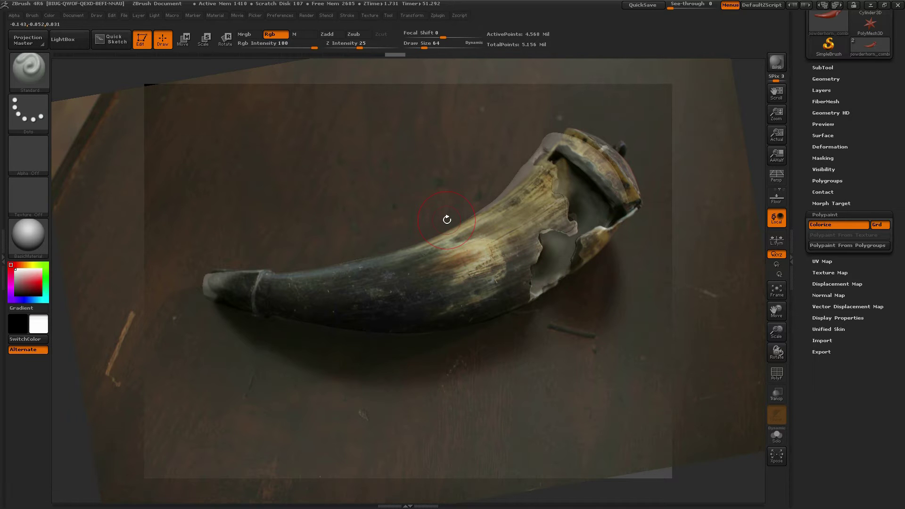
- Rotate and shift the photo until its end cap and broken opening line up with the model's wide end
key("z")
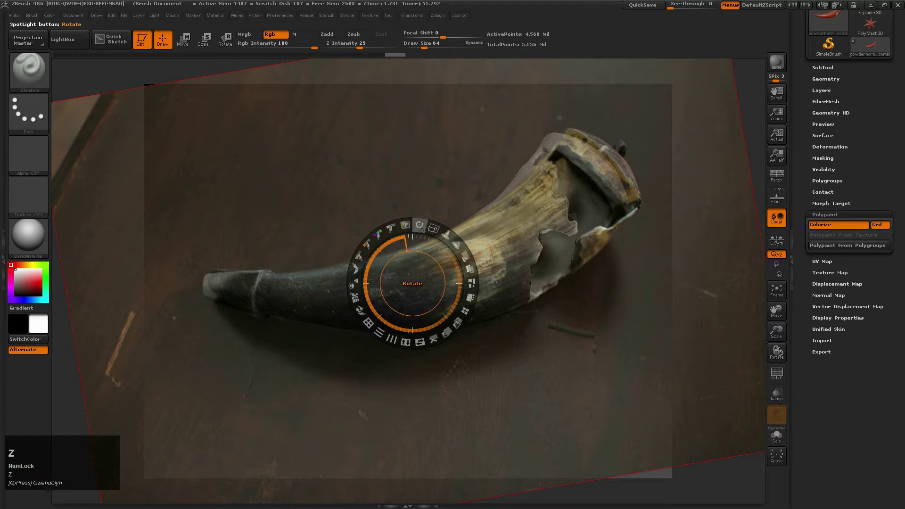
mouse_move(422, 228)
left_mouse_down()
mouse_move(434, 229)
mouse_move(418, 253)
mouse_move(414, 233)
left_mouse_up()
mouse_move(412, 232)
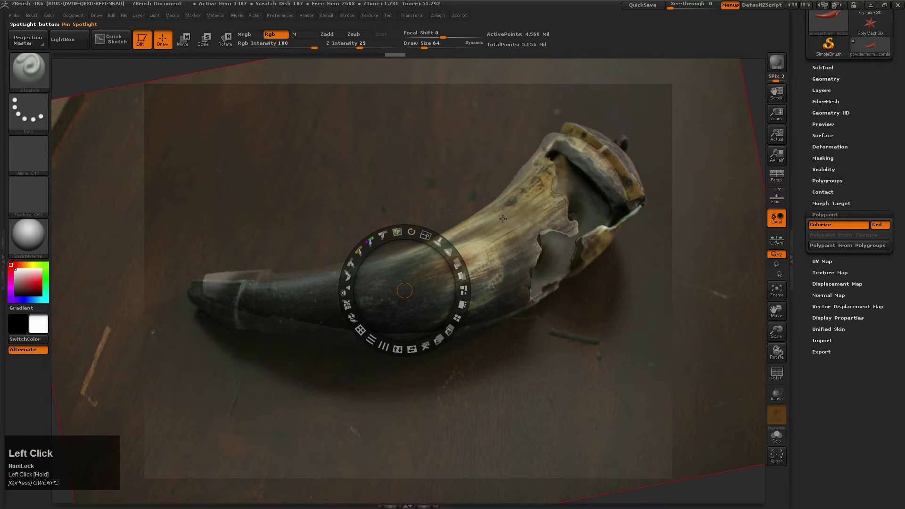
key("z")
right_click_drag(506, 250, 503, 252)
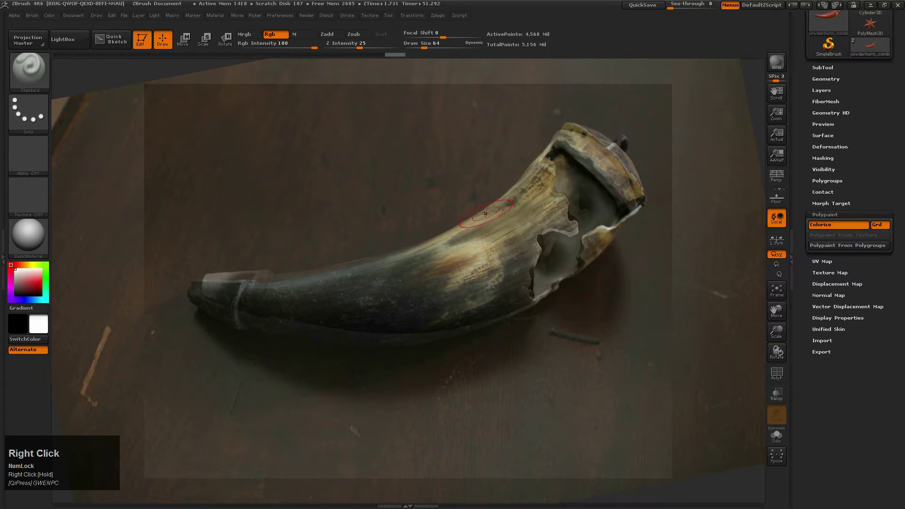
key("z")
left_click_drag(412, 231, 413, 231)
mouse_move(420, 263)
left_mouse_down()
mouse_move(408, 274)
mouse_move(428, 250)
mouse_move(430, 223)
mouse_move(419, 259)
left_mouse_up()
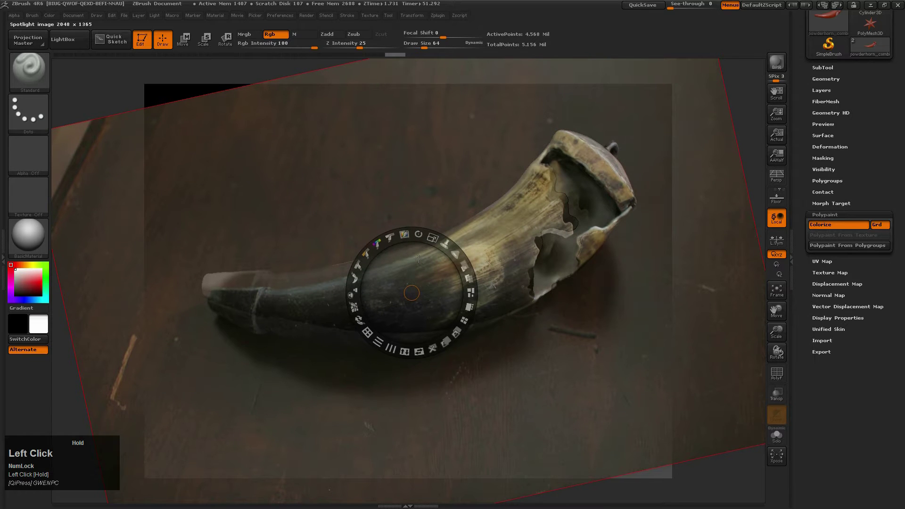
- Paint the photo's texture onto the end cap, inside and around the broken opening, and along the horn's underside
key("z")
mouse_move(574, 151)
left_mouse_down()
mouse_move(592, 166)
mouse_move(571, 144)
mouse_move(624, 193)
left_mouse_up()
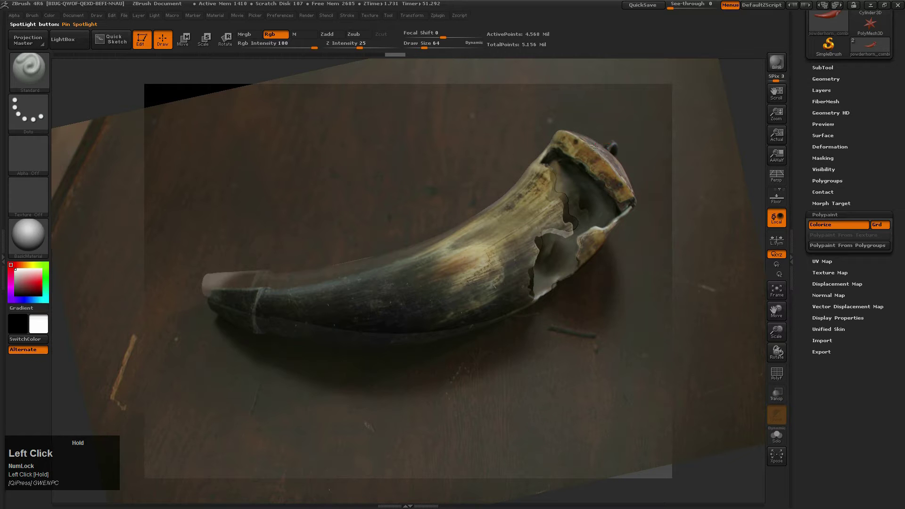
left_click_drag(612, 150, 588, 138)
mouse_move(590, 245)
left_mouse_down()
mouse_move(604, 229)
mouse_move(604, 206)
mouse_move(573, 170)
left_mouse_up()
left_click_drag(591, 204, 595, 221)
mouse_move(574, 264)
left_mouse_down()
mouse_move(542, 285)
mouse_move(538, 274)
left_mouse_up()
mouse_move(470, 314)
left_mouse_down()
mouse_move(409, 324)
mouse_move(395, 347)
left_mouse_up()
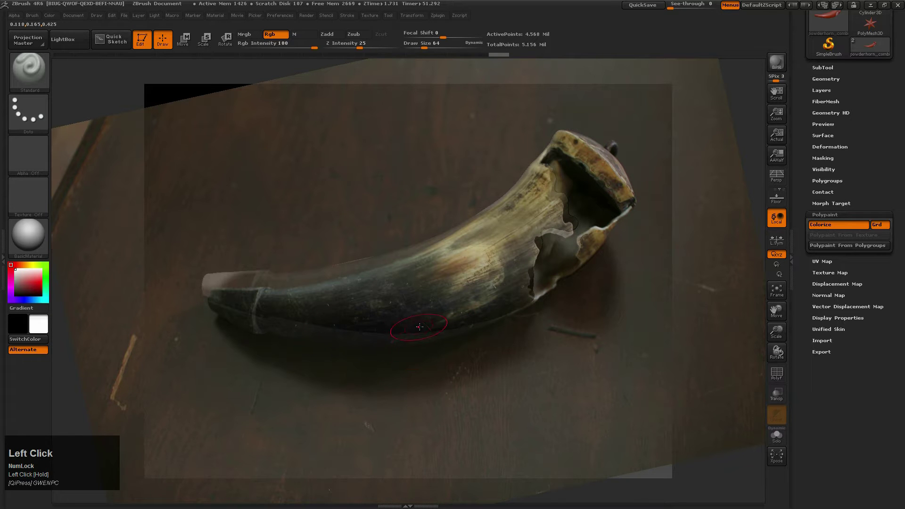
- Rotate and shift the photo back into line with the horn's tip and collar, and dab its texture onto the lower body
key("z")
left_click_drag(413, 234, 428, 262)
left_click_drag(352, 296, 351, 295)
key("z")
left_click(399, 309)
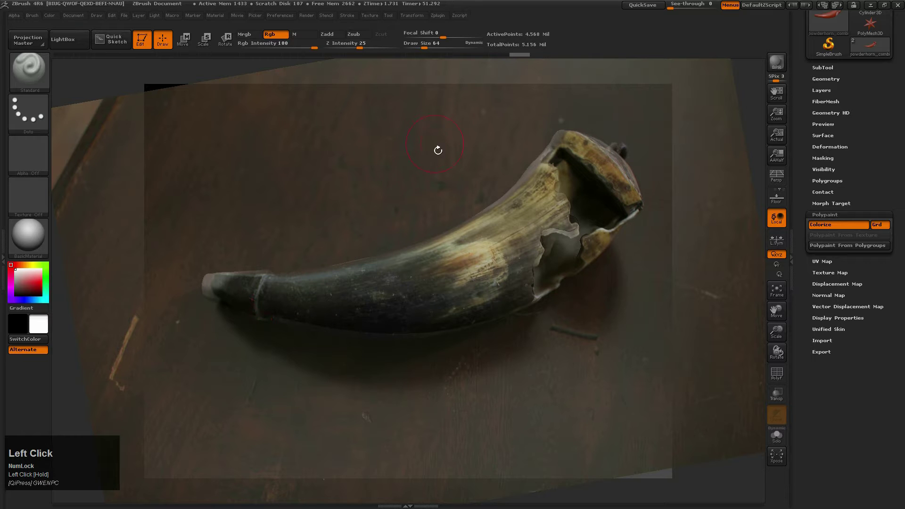
key("z")
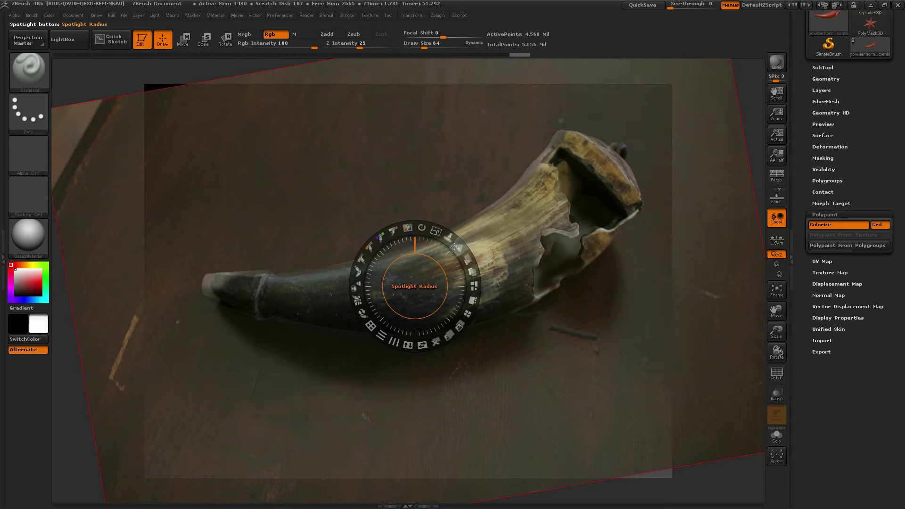
- Lower the reference photo's opacity until the painted horn stands out, and turn the horn to its unpainted side
left_click_drag(467, 257, 423, 208)
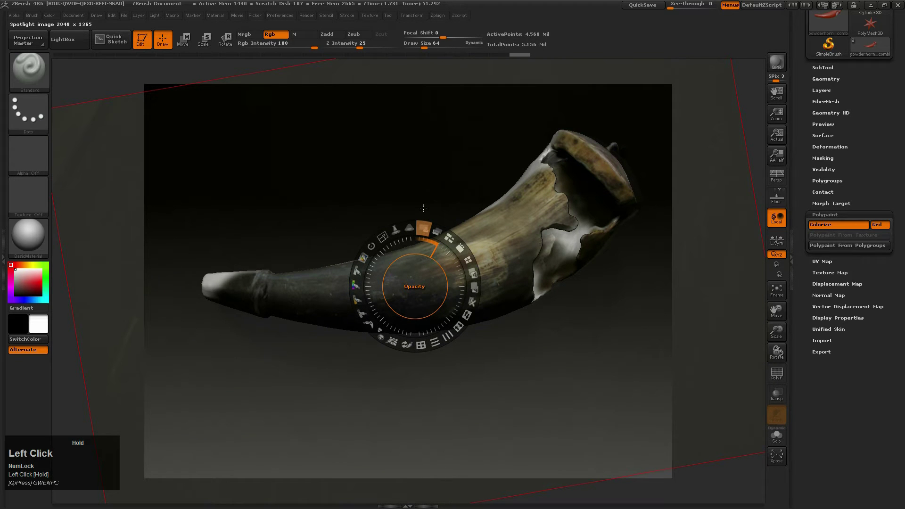
left_click_drag(426, 214, 435, 226)
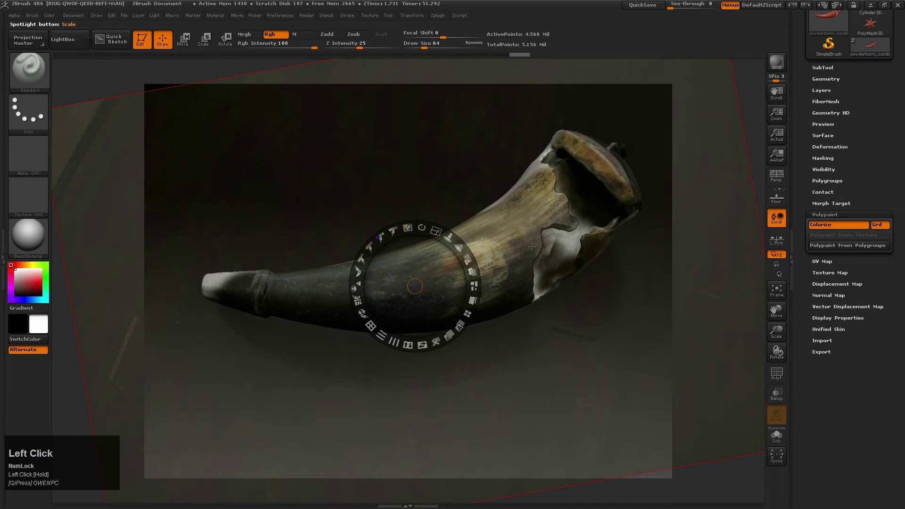
key("z")
mouse_move(532, 246)
right_mouse_down()
mouse_move(533, 132)
mouse_move(617, 271)
mouse_move(536, 164)
mouse_move(598, 227)
mouse_move(580, 188)
mouse_move(598, 231)
mouse_move(594, 175)
mouse_move(603, 262)
mouse_move(565, 230)
mouse_move(449, 283)
mouse_move(543, 297)
mouse_move(543, 363)
mouse_move(469, 317)
mouse_move(558, 313)
mouse_move(572, 278)
mouse_move(583, 283)
mouse_move(505, 230)
mouse_move(583, 320)
mouse_move(589, 266)
right_mouse_up()
mouse_move(474, 281)
right_mouse_down()
mouse_move(471, 255)
mouse_move(591, 445)
mouse_move(622, 415)
mouse_move(642, 375)
mouse_move(606, 309)
mouse_move(585, 349)
mouse_move(546, 374)
mouse_move(505, 293)
mouse_move(470, 355)
mouse_move(490, 340)
mouse_move(485, 348)
mouse_move(421, 295)
right_mouse_up()
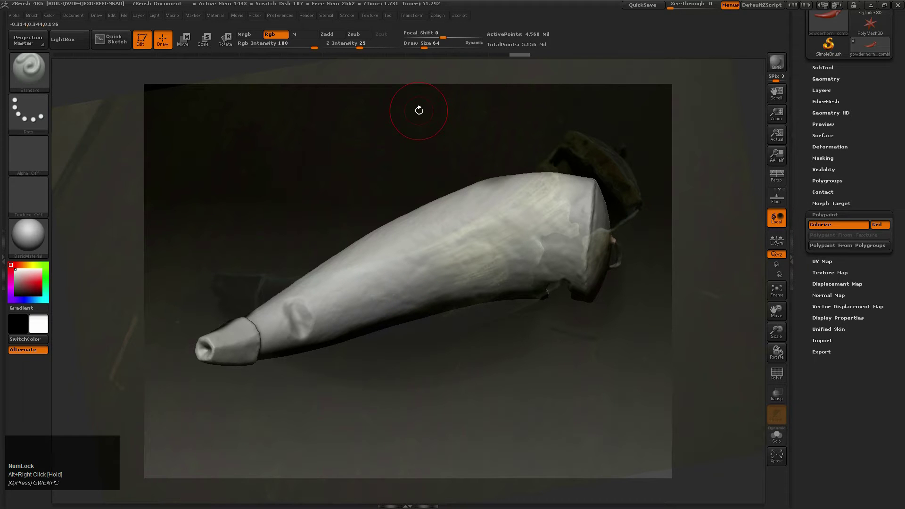
- Import the image _MG_3535.JPG as a texture, load it into Spotlight and hide LightBox
key("z")
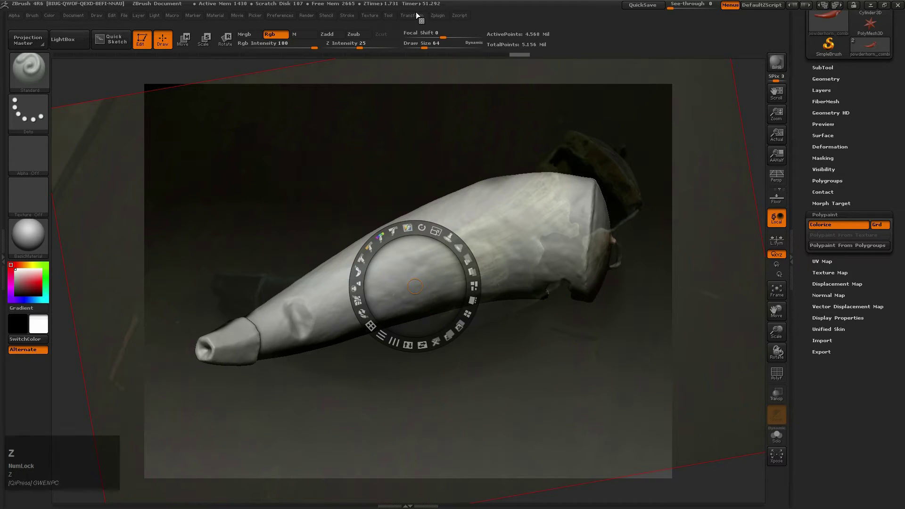
left_click(368, 15)
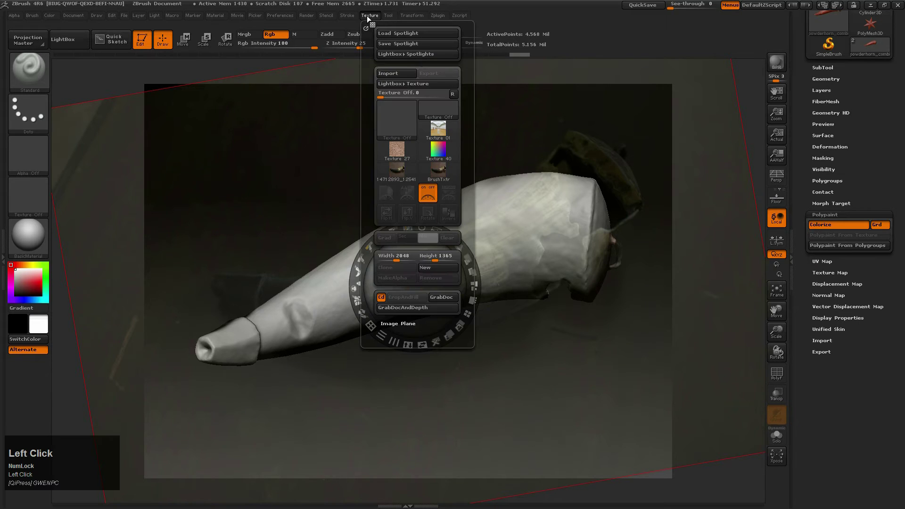
left_click(389, 75)
left_click(381, 126)
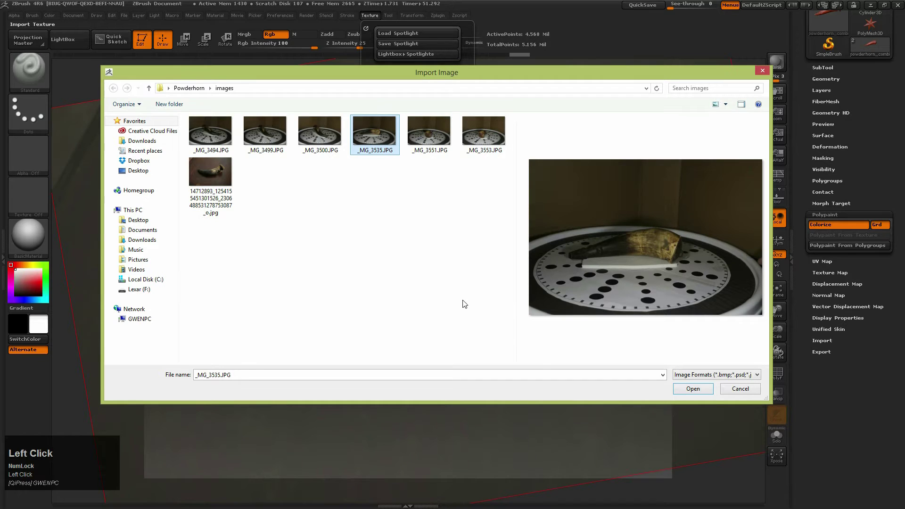
left_click(693, 389)
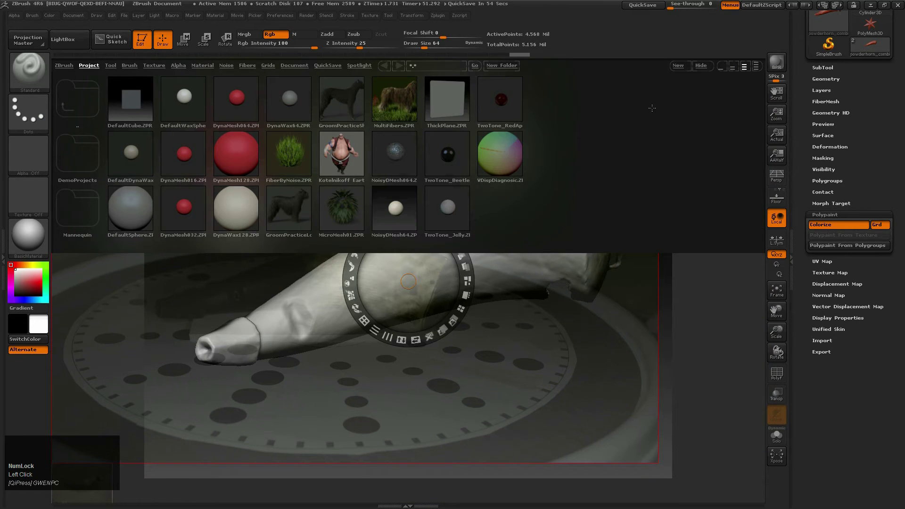
left_click(702, 65)
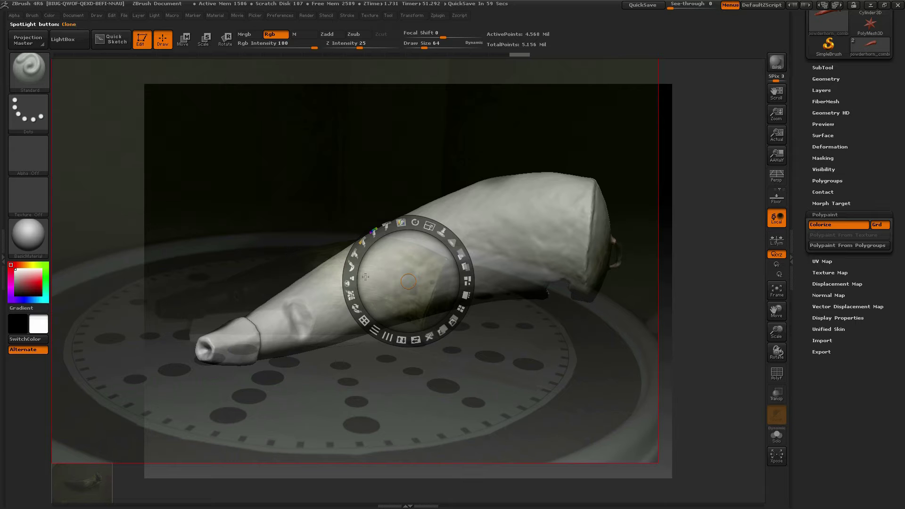
- Raise the new photo's opacity and shift it across the canvas to overlap the horn mesh
left_click_drag(404, 260, 435, 244)
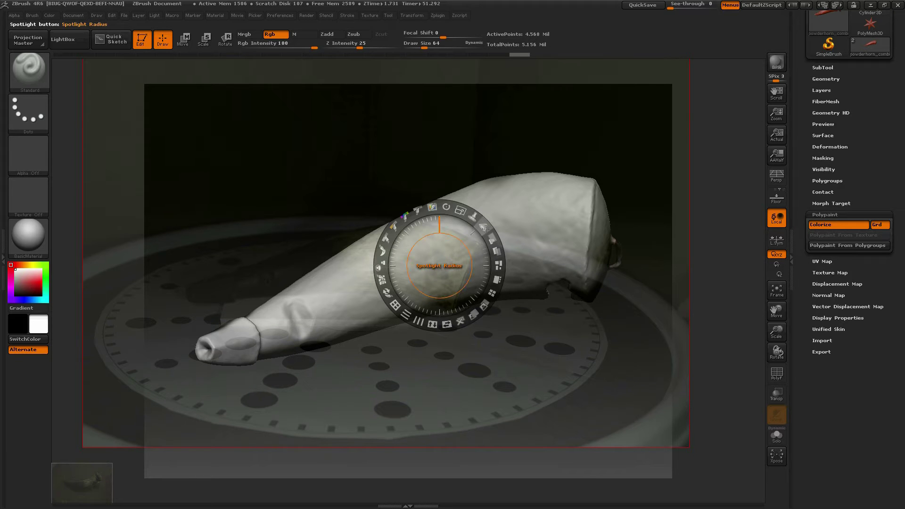
left_click_drag(492, 239, 484, 279)
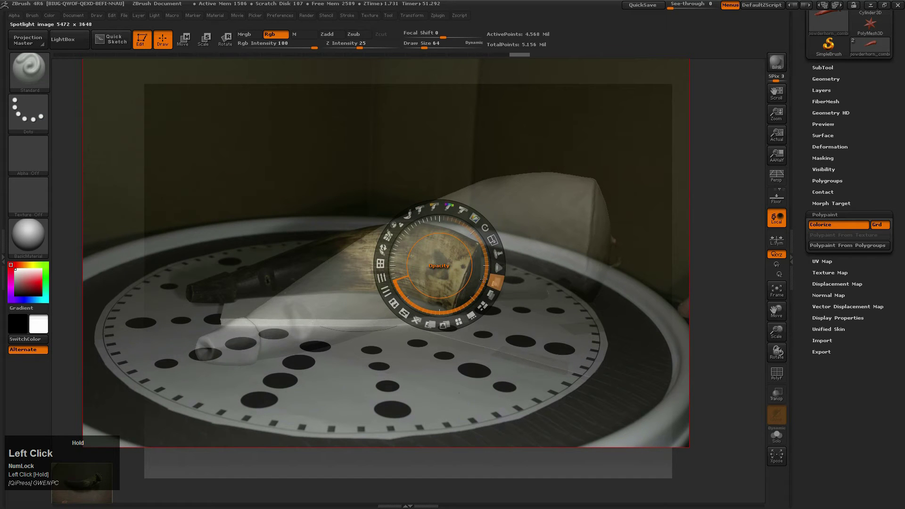
left_click_drag(362, 277, 381, 271)
left_click_drag(402, 273, 415, 278)
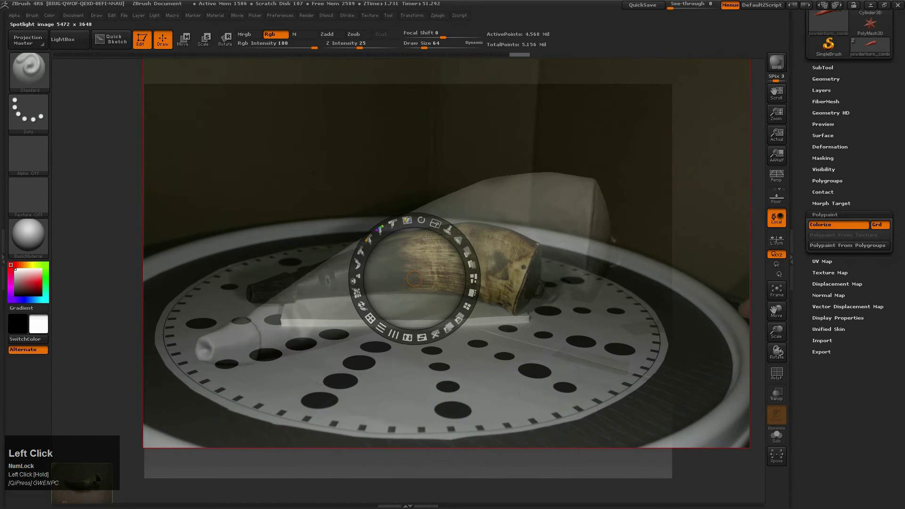
- Scale, rotate and nudge the photo until its wide end and upper edge match the mesh outline
left_click_drag(414, 221, 425, 264)
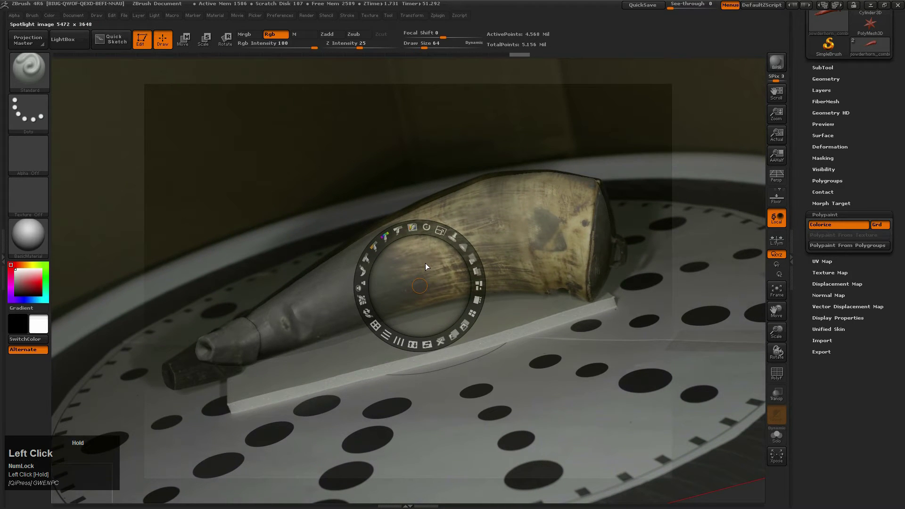
left_click(427, 227)
left_click_drag(426, 227, 427, 229)
left_click_drag(425, 261, 432, 232)
left_click_drag(427, 267, 428, 270)
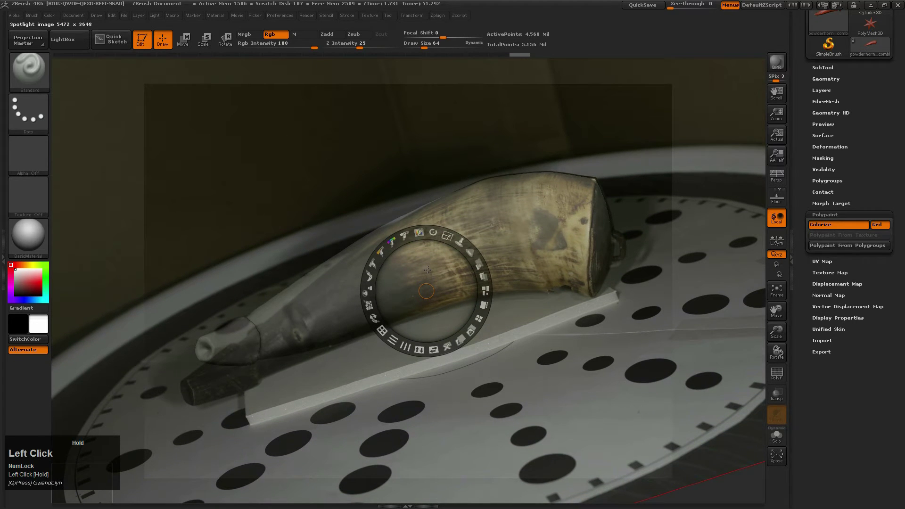
- Paint the photo's texture over the horn's wide end and middle section, down toward the dark narrow part
key("z")
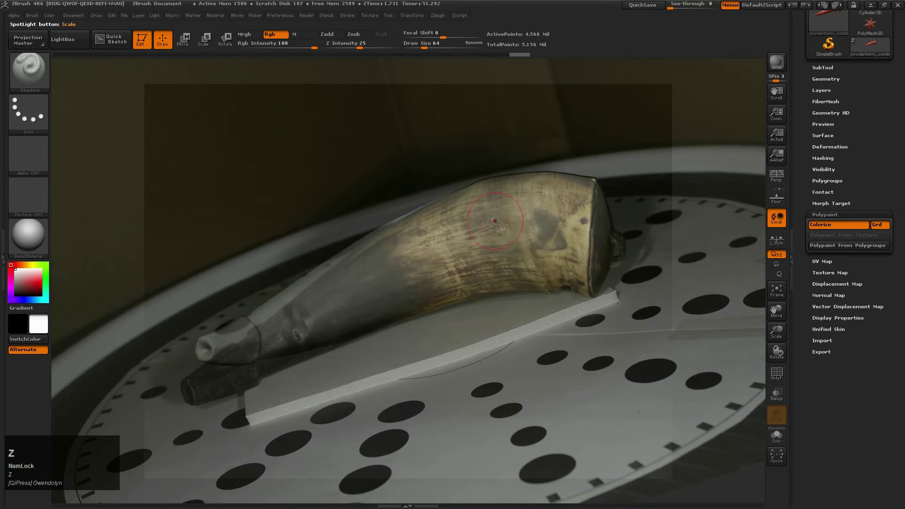
mouse_move(520, 222)
left_mouse_down()
mouse_move(514, 235)
mouse_move(557, 234)
mouse_move(580, 240)
mouse_move(594, 258)
left_mouse_up()
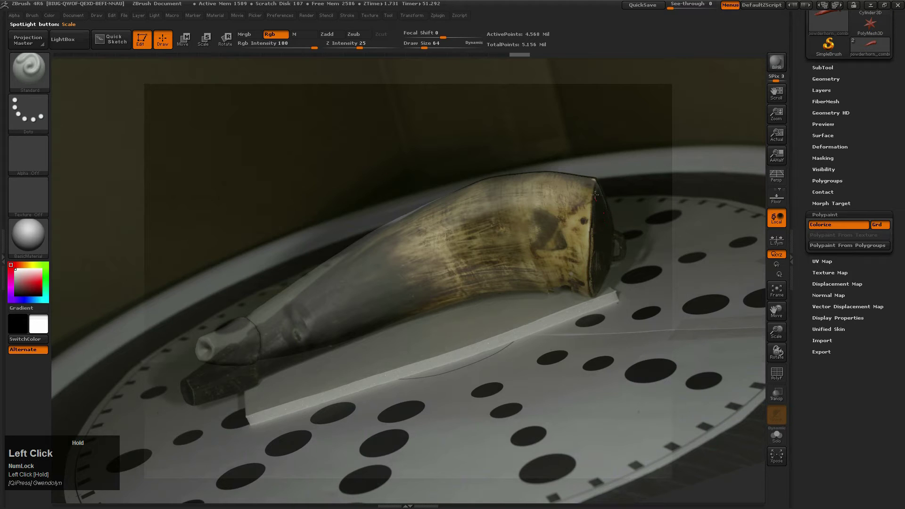
left_click_drag(596, 201, 576, 217)
mouse_move(587, 183)
left_mouse_down()
mouse_move(545, 191)
mouse_move(536, 205)
mouse_move(495, 189)
mouse_move(443, 222)
mouse_move(454, 214)
mouse_move(424, 269)
mouse_move(382, 287)
mouse_move(424, 302)
mouse_move(500, 275)
mouse_move(521, 281)
left_mouse_up()
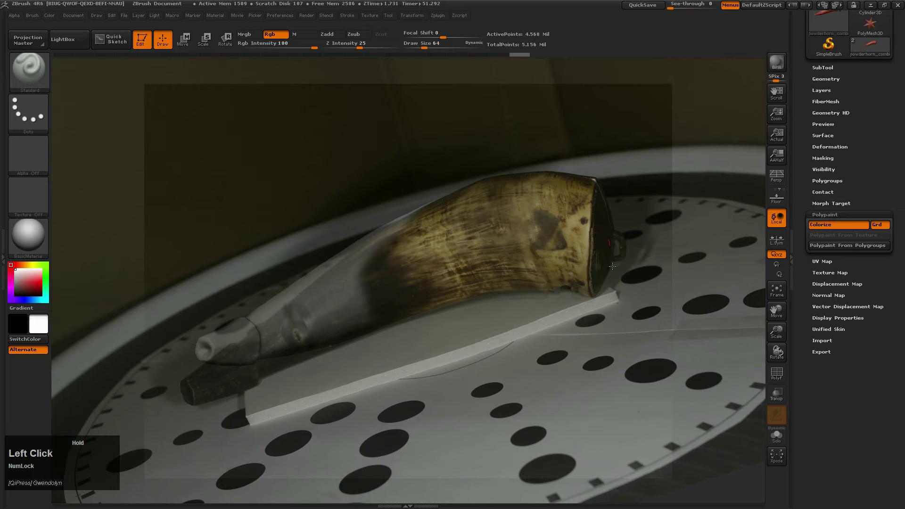
mouse_move(363, 293)
left_mouse_down()
mouse_move(330, 318)
mouse_move(359, 278)
mouse_move(404, 254)
mouse_move(368, 250)
mouse_move(445, 202)
left_mouse_up()
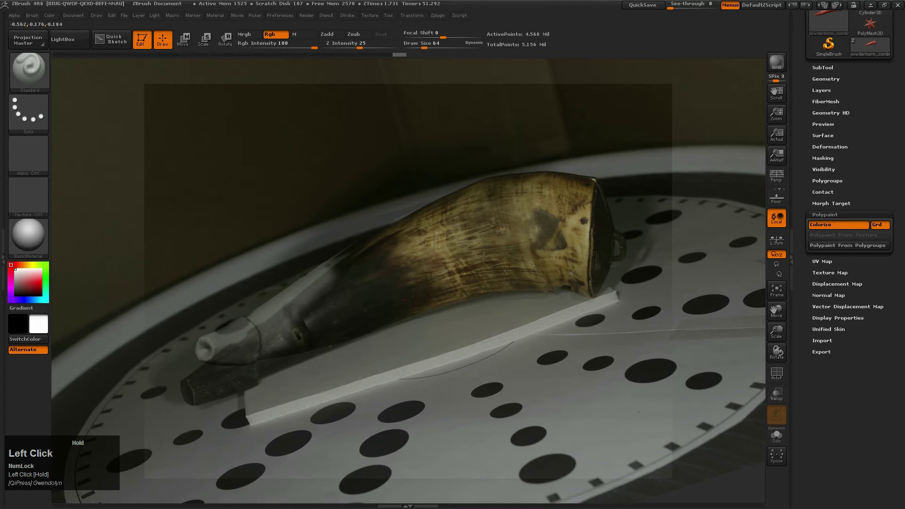
- Rotate the photo slightly clockwise and shift it to bring its narrow end closer to the mesh's tip
key("shift+z")
left_click(433, 233)
left_click_drag(434, 233, 439, 236)
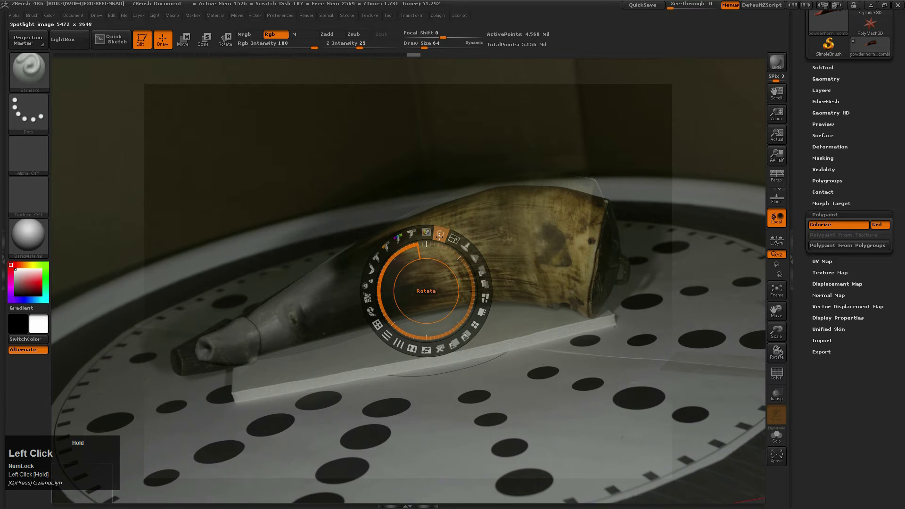
left_click_drag(439, 235, 440, 243)
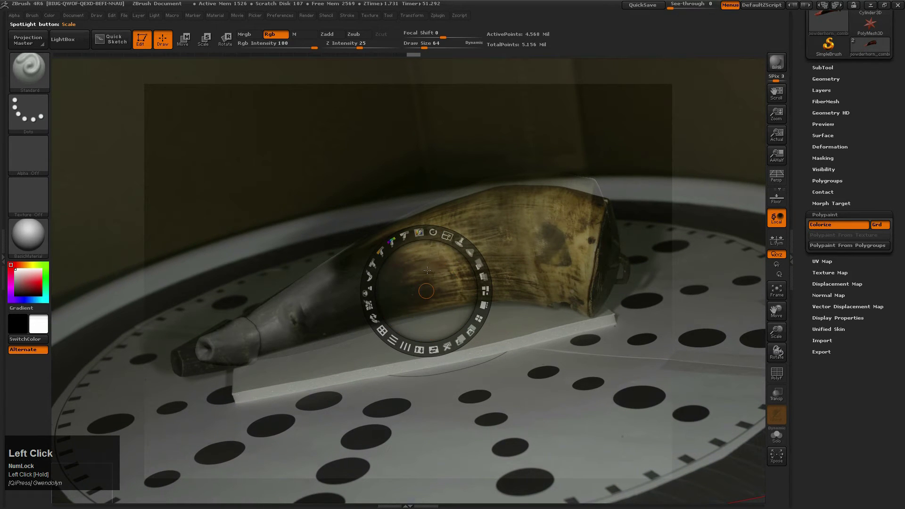
left_click_drag(425, 276, 434, 271)
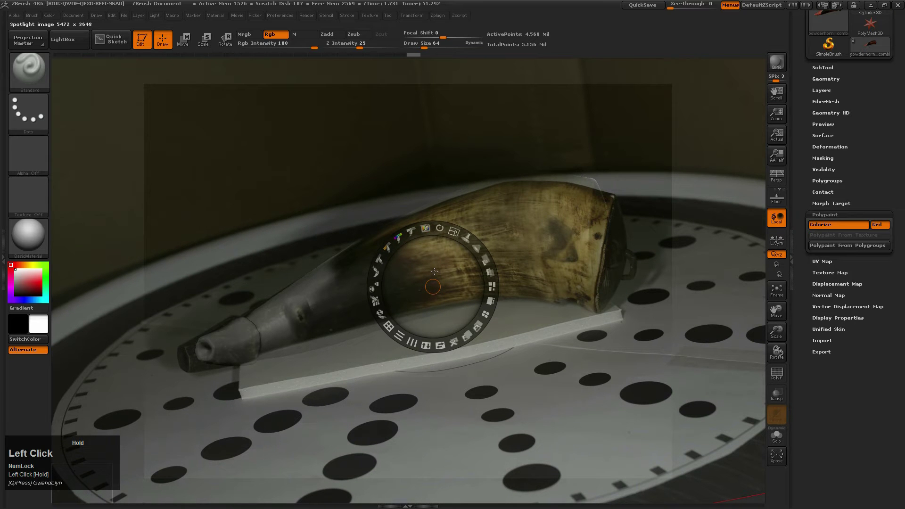
- Fine-tune the photo's scale, rotation and position until its tip and side hole line up with the mesh's narrow end
mouse_move(438, 231)
left_click_drag(455, 232, 458, 236)
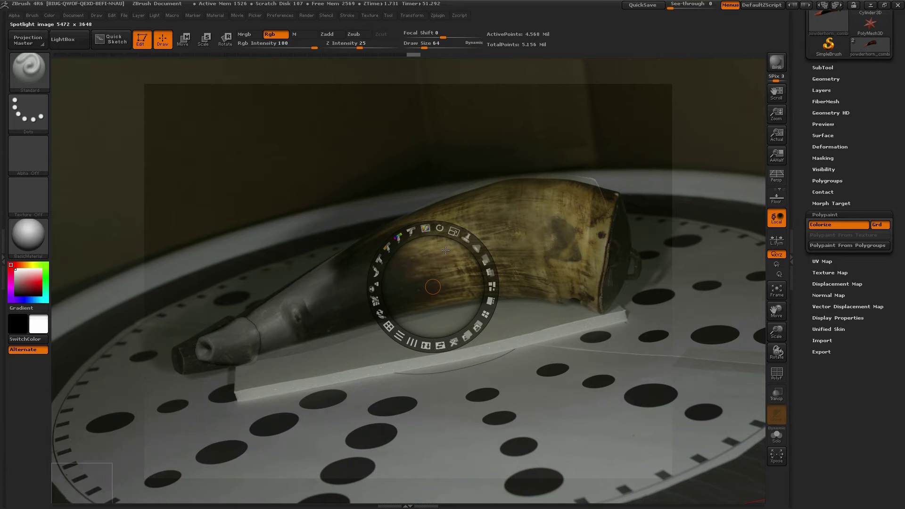
mouse_move(439, 272)
left_mouse_down()
mouse_move(461, 289)
mouse_move(447, 298)
mouse_move(472, 303)
mouse_move(446, 304)
mouse_move(454, 290)
mouse_move(445, 271)
mouse_move(446, 311)
mouse_move(444, 269)
left_mouse_up()
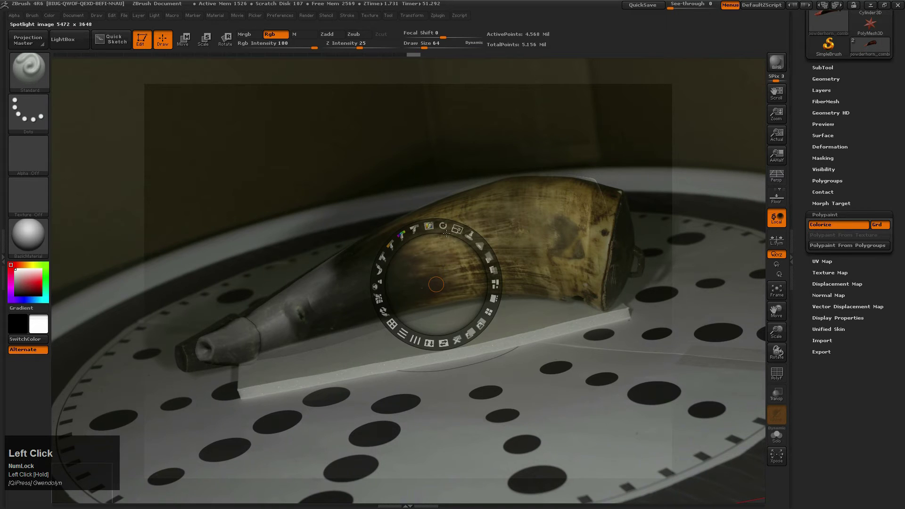
left_click_drag(457, 232, 453, 235)
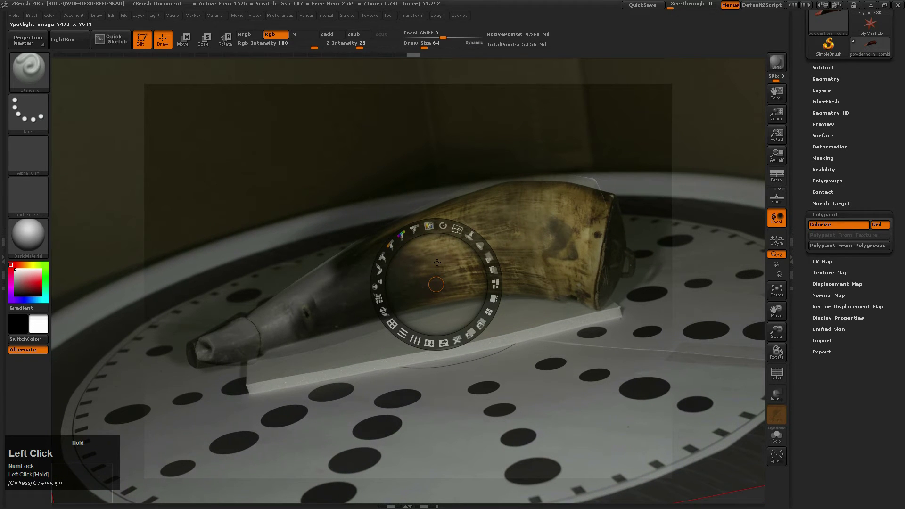
left_click_drag(437, 262, 436, 260)
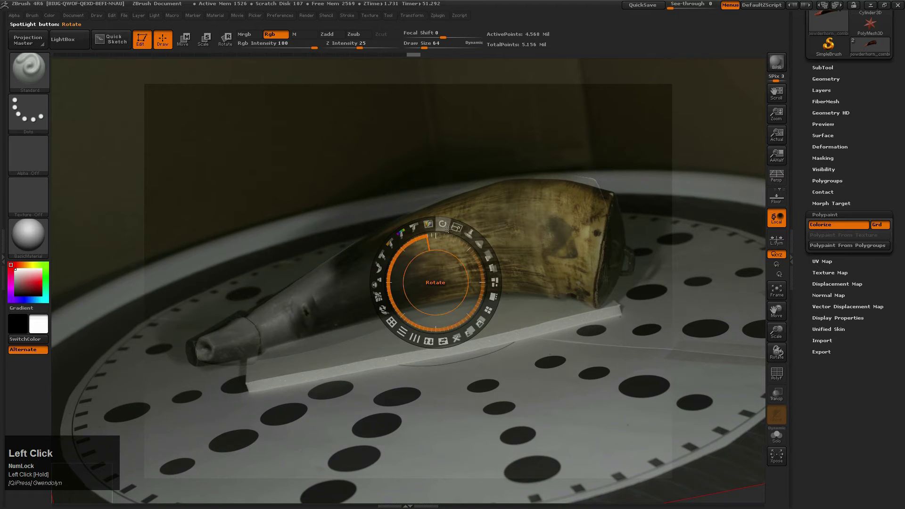
left_click_drag(453, 228, 441, 224)
left_click_drag(448, 261, 446, 259)
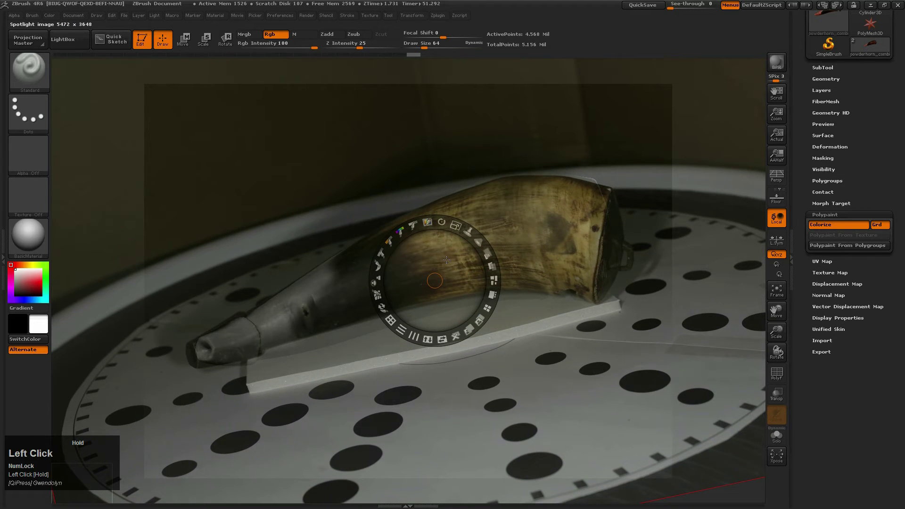
- Paint the photo's texture onto the horn's narrow end, around the side hole, over the collar and onto the tip
key("z")
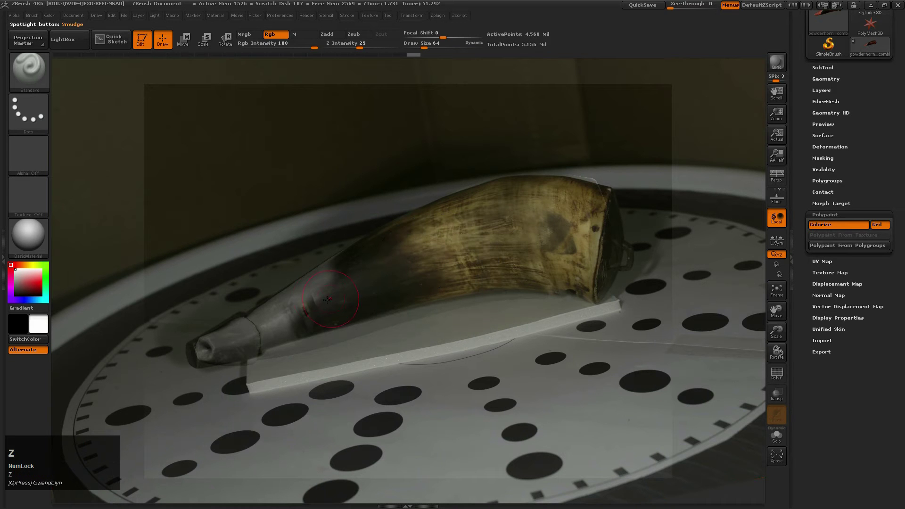
left_click(321, 298)
left_click_drag(320, 298, 337, 274)
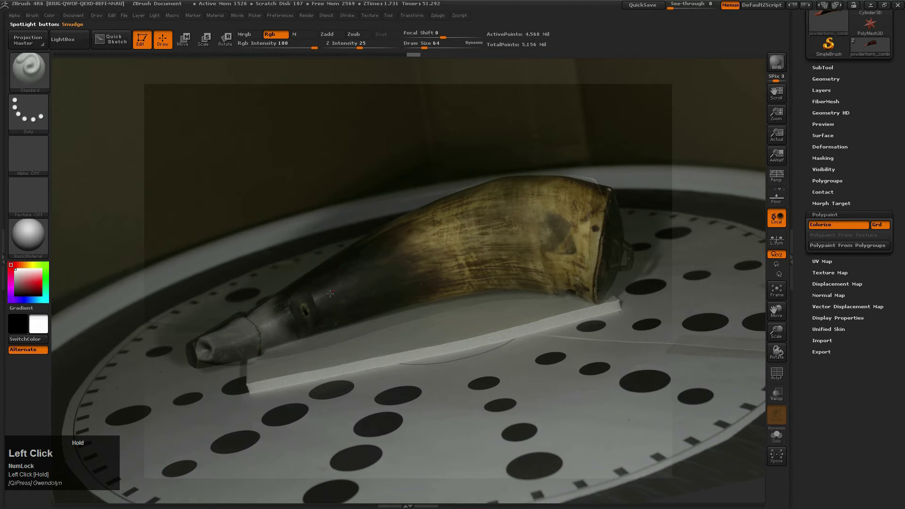
mouse_move(331, 297)
left_mouse_down()
mouse_move(279, 330)
mouse_move(286, 298)
mouse_move(207, 352)
left_mouse_up()
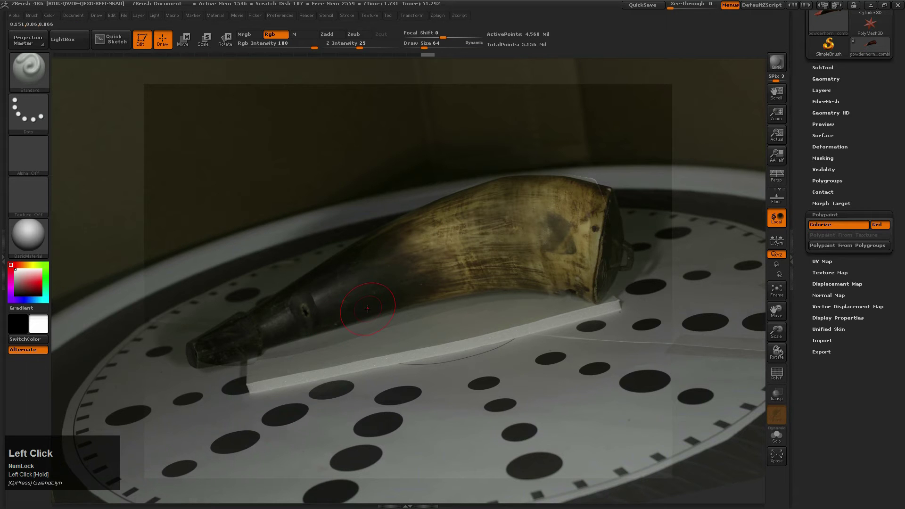
- Lower the photo's opacity to inspect the painted side, and turn the horn to a level view of its narrow end
key("z")
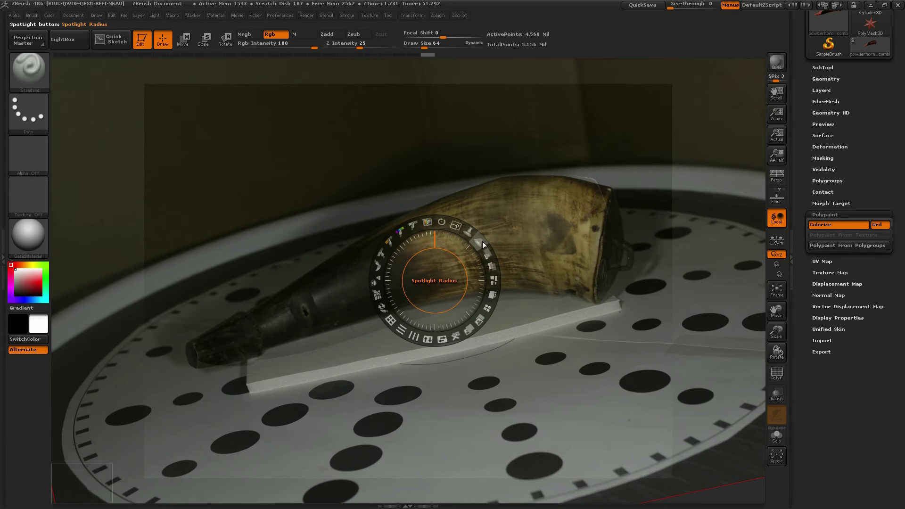
left_click_drag(478, 241, 438, 237)
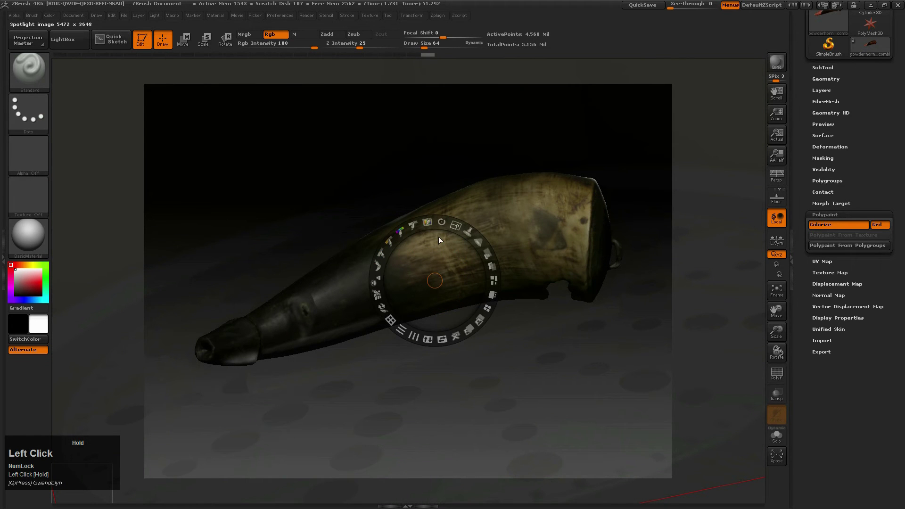
key("z")
right_click_drag(517, 218, 521, 237)
right_click(599, 266, "alt")
right_click_drag(599, 266, 508, 241)
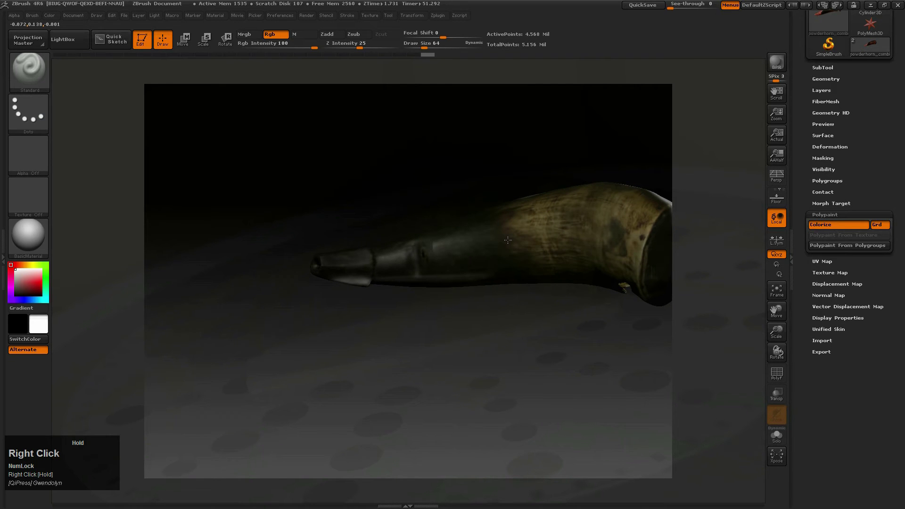
- Raise the photo's opacity, align its tip and side hole with the mesh, and paint its texture around the side hole
key("z")
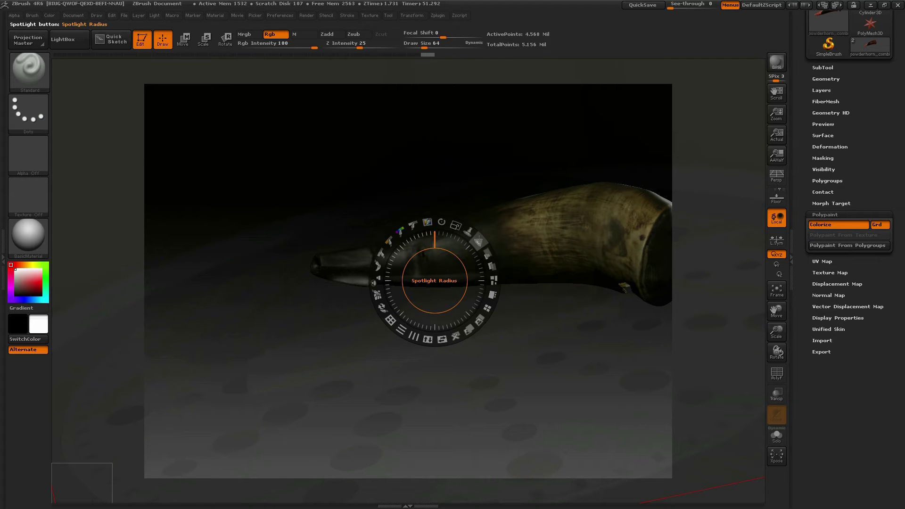
left_click_drag(488, 255, 488, 286)
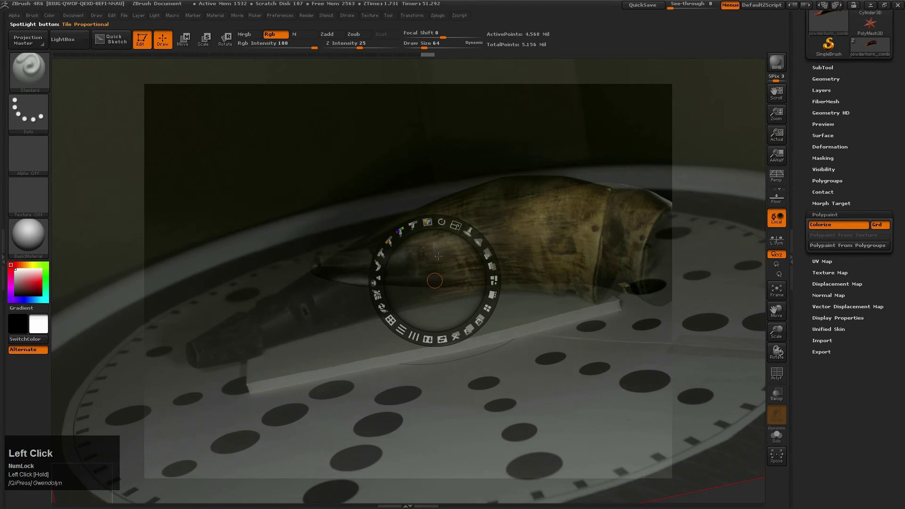
left_click_drag(439, 256, 560, 201)
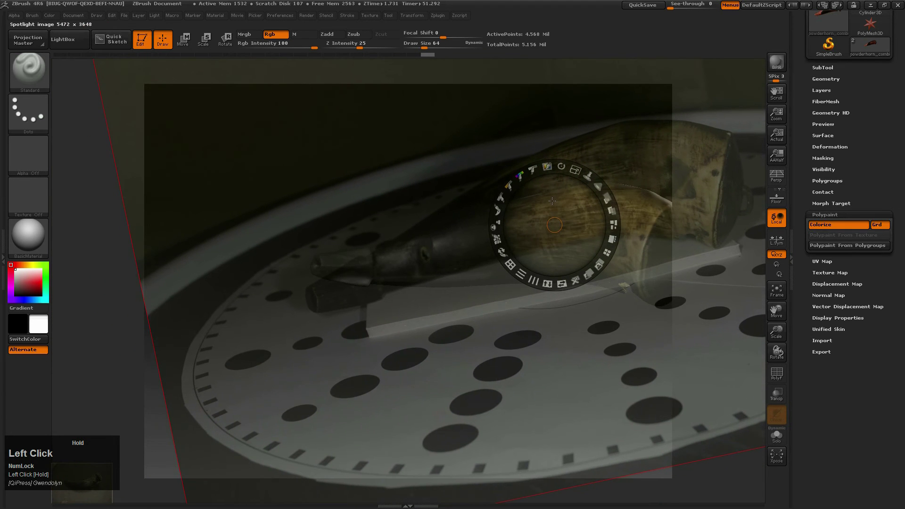
mouse_move(562, 167)
left_mouse_down()
mouse_move(582, 175)
mouse_move(570, 179)
left_mouse_up()
left_click_drag(558, 205, 550, 239)
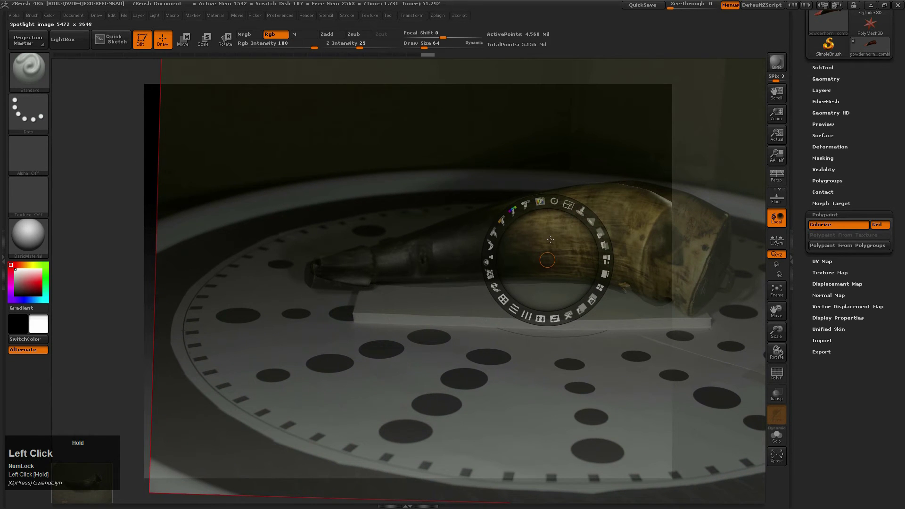
left_click_drag(554, 202, 550, 248)
left_click_drag(552, 209, 553, 254)
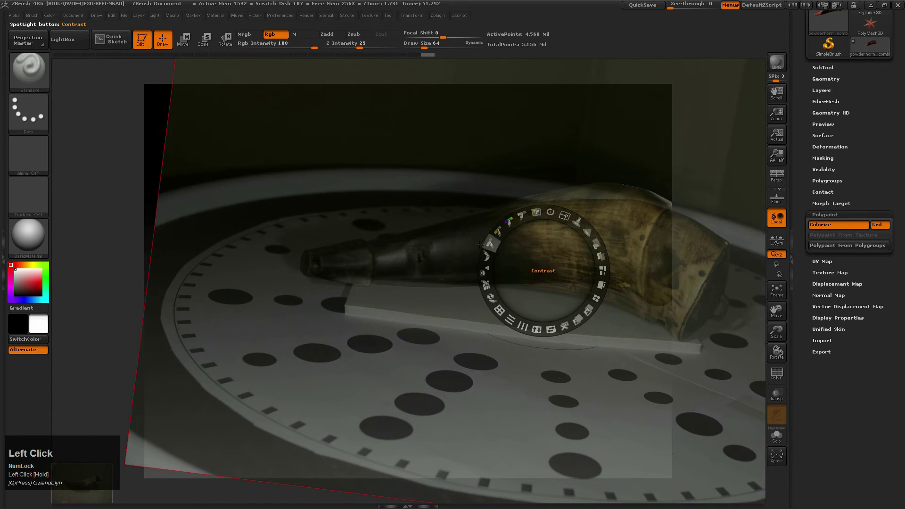
key("z")
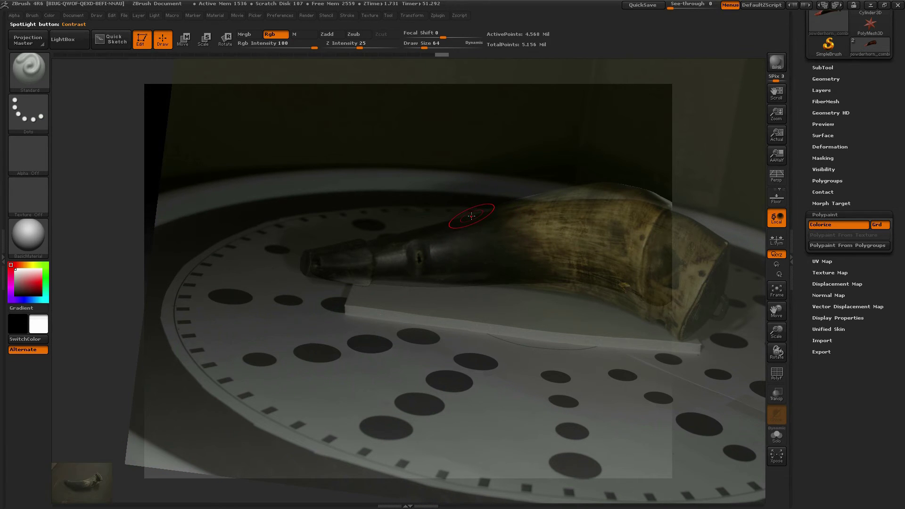
- Fine-tune the photo's position, scale and rotation against the mesh's tip, and paint its texture onto the narrow end
key("z")
left_click_drag(546, 245, 555, 247)
left_click_drag(574, 217, 552, 235)
left_click(550, 215)
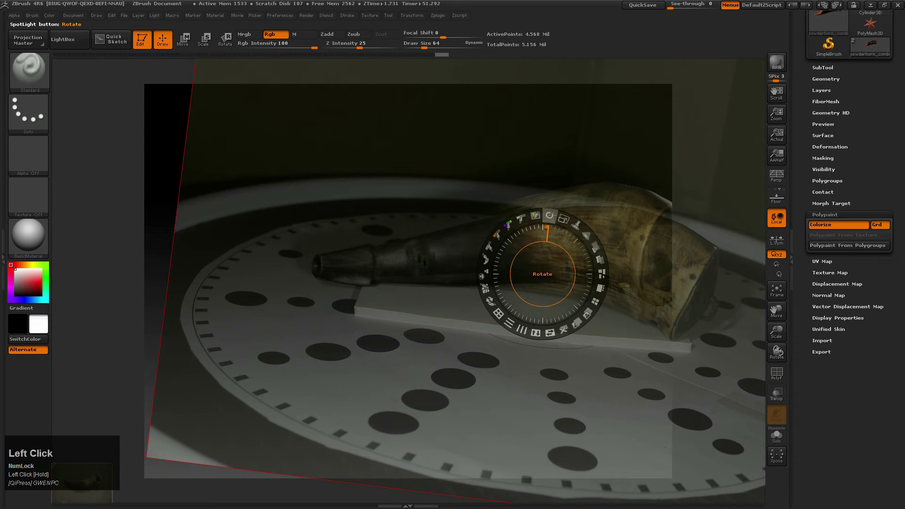
left_click_drag(557, 216, 557, 219)
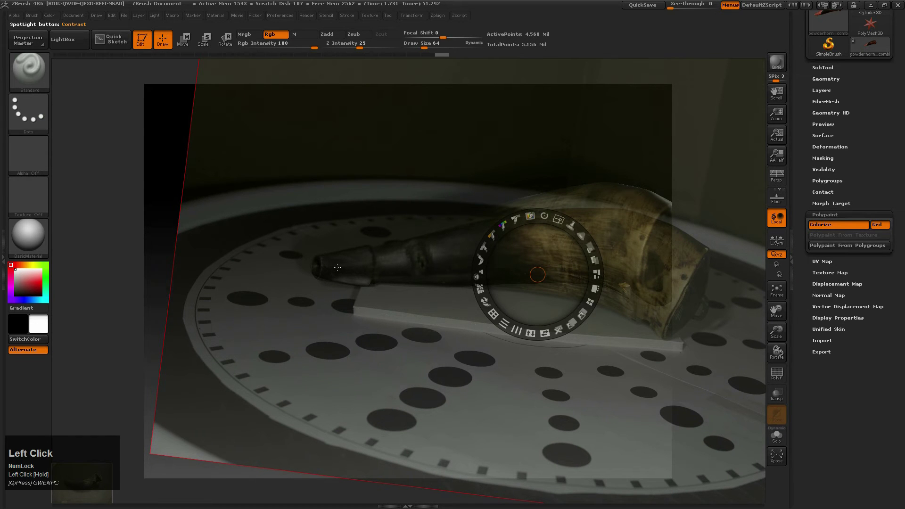
key("z")
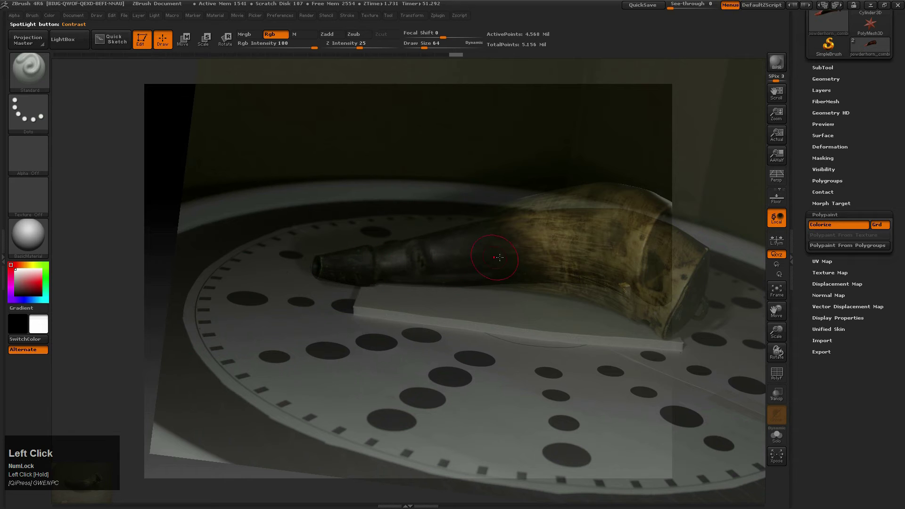
- Lower the photo's opacity to inspect the painted narrow end
key("z")
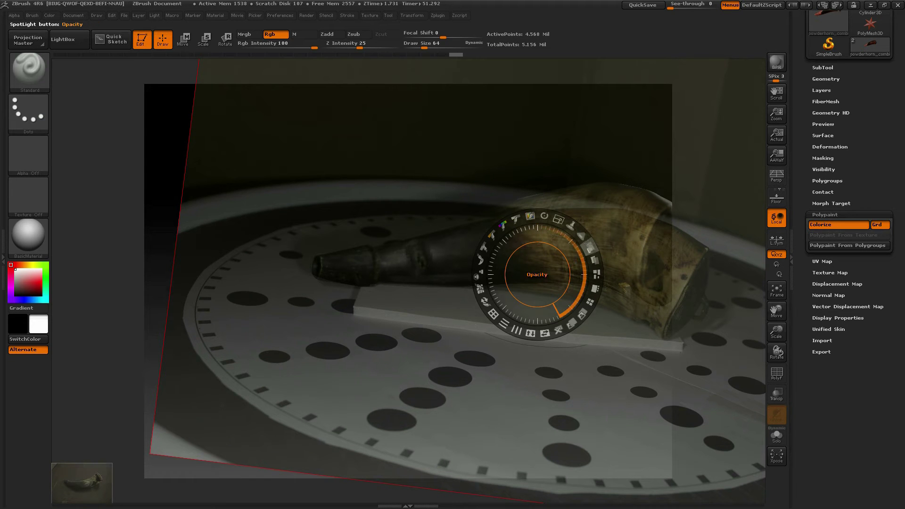
left_click_drag(589, 244, 566, 224)
key("z")
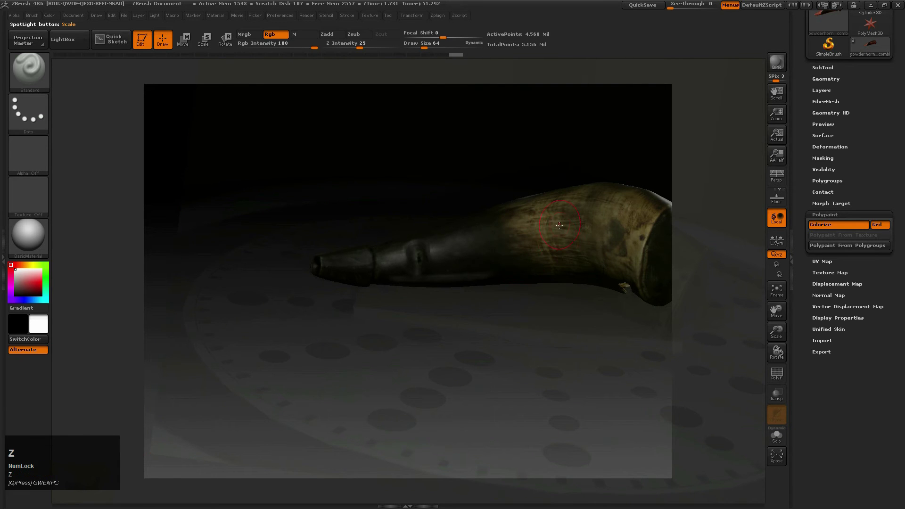
- Turn the horn to its broken opening and replace the turntable photo in Spotlight with the photo showing that side
right_click_drag(557, 239, 479, 171)
mouse_move(548, 207)
right_mouse_down()
mouse_move(562, 148)
mouse_move(560, 85)
mouse_move(553, 228)
mouse_move(573, 311)
mouse_move(489, 156)
mouse_move(529, 253)
mouse_move(537, 225)
right_mouse_up()
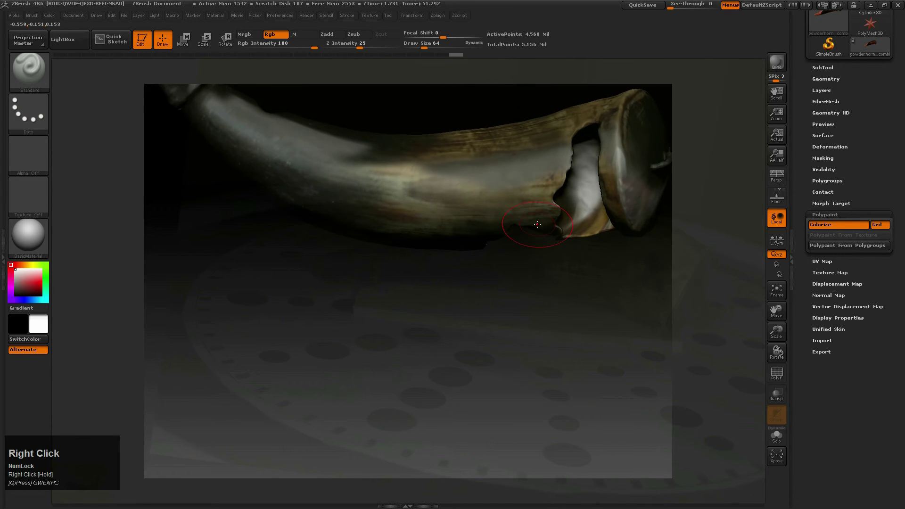
key("z")
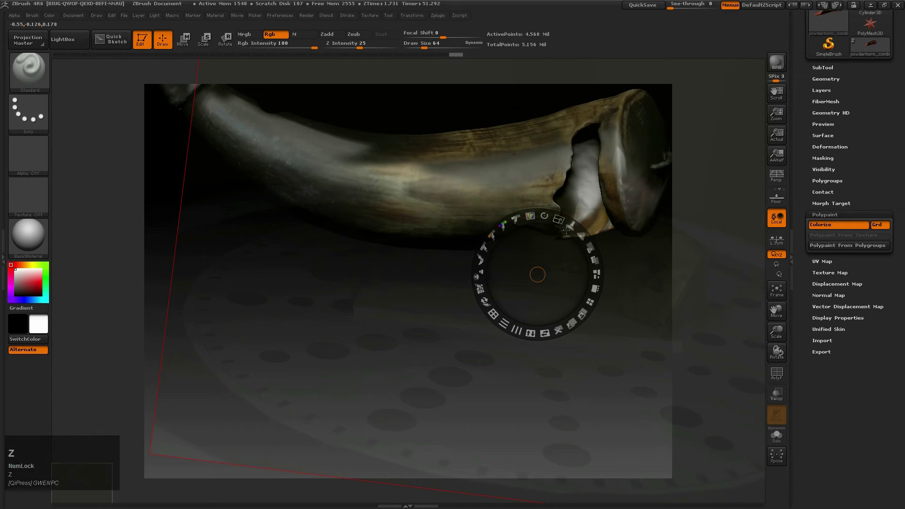
left_click(590, 249)
left_click_drag(590, 250, 571, 287)
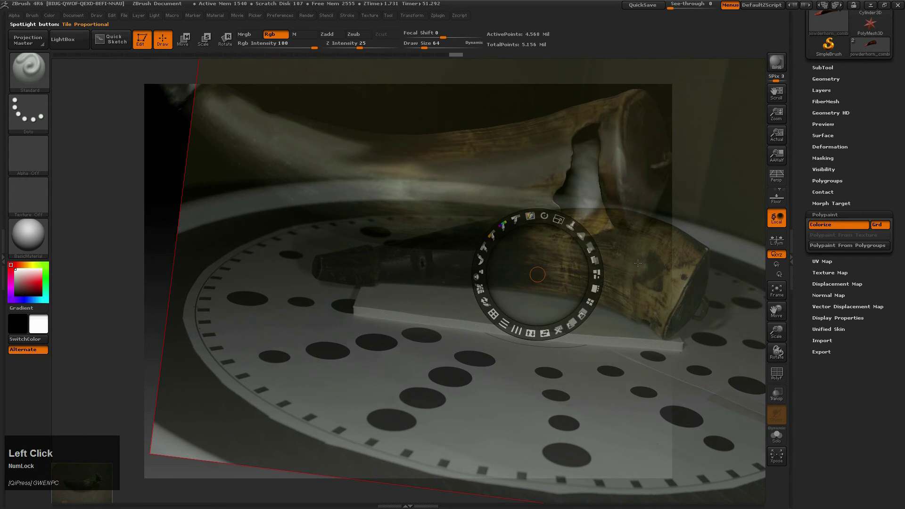
left_click_drag(565, 253, 522, 242)
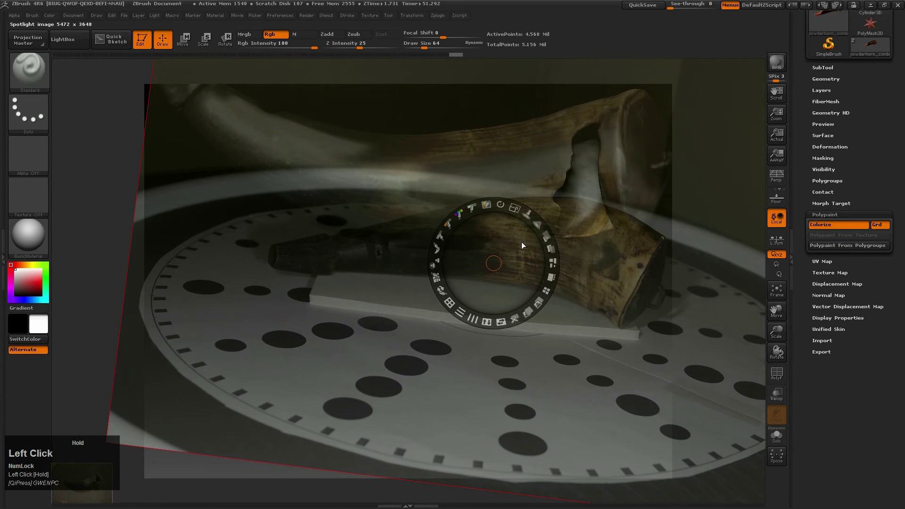
left_click(99, 497)
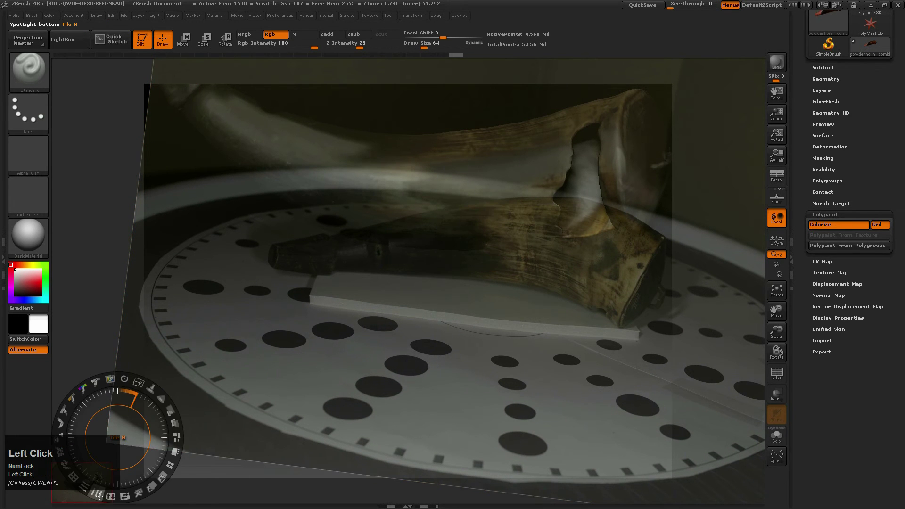
left_click(91, 499)
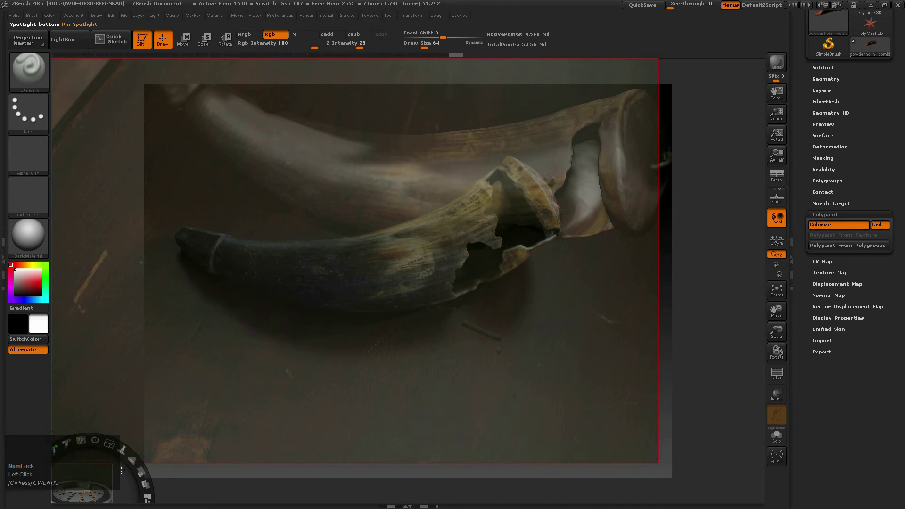
- Move, rotate and enlarge the broken-side photo until its outline and opening line up with the mesh
left_click_drag(418, 242, 458, 242)
left_click_drag(466, 183, 464, 151)
left_click_drag(466, 116, 465, 117)
left_click_drag(467, 152, 438, 152)
left_click_drag(437, 118, 452, 151)
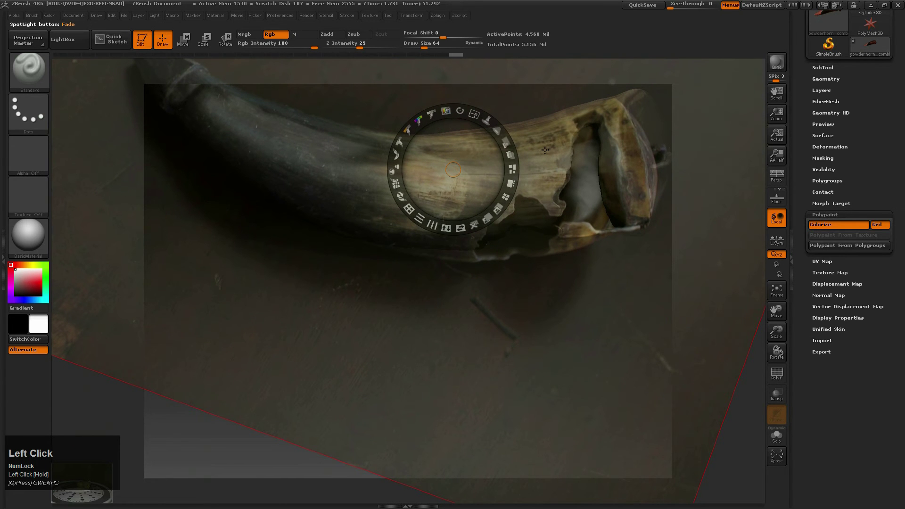
- Paint the photo's texture onto the horn's body beside the broken opening, and lower the photo's opacity to check it
key("z")
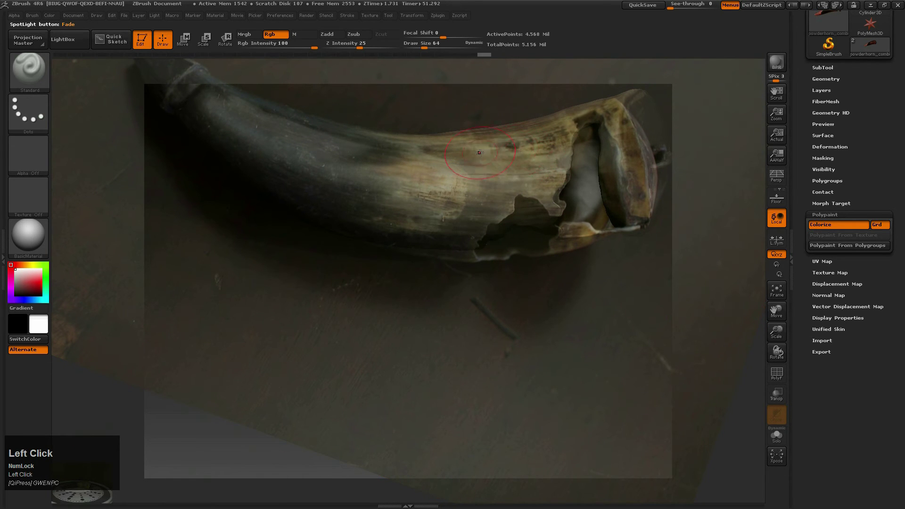
left_click_drag(513, 170, 450, 188)
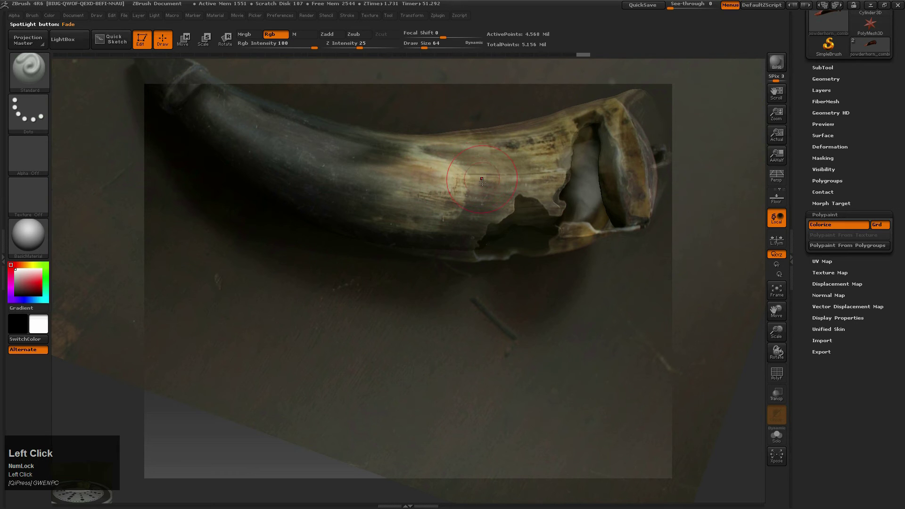
key("z")
left_click_drag(508, 144, 476, 125)
left_click_drag(476, 124, 460, 122)
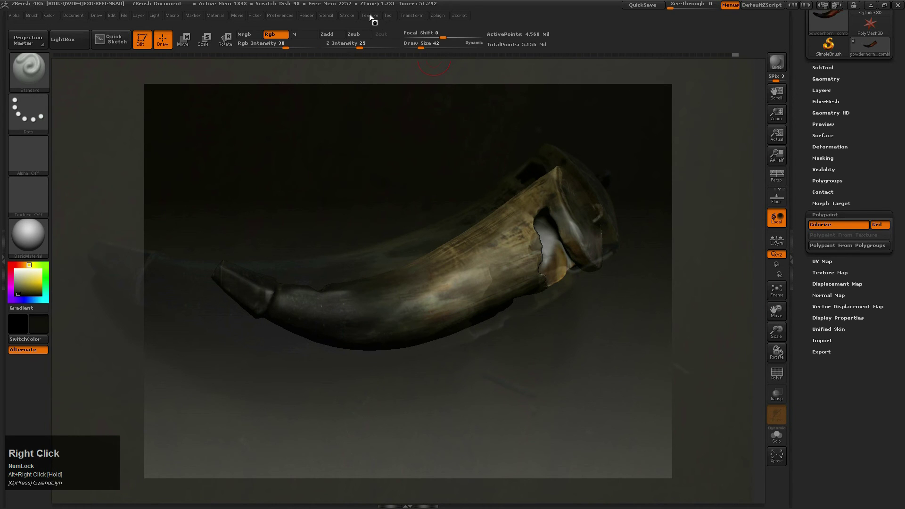
- Import _MG_3553.JPG as a texture, add it to Spotlight and close LightBox
left_click(369, 15)
left_click(396, 75)
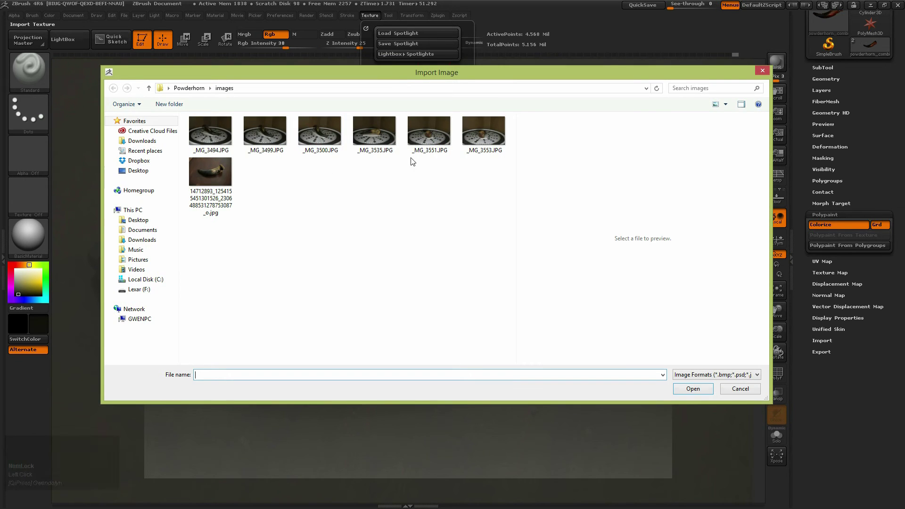
left_click(415, 137)
left_click(475, 136)
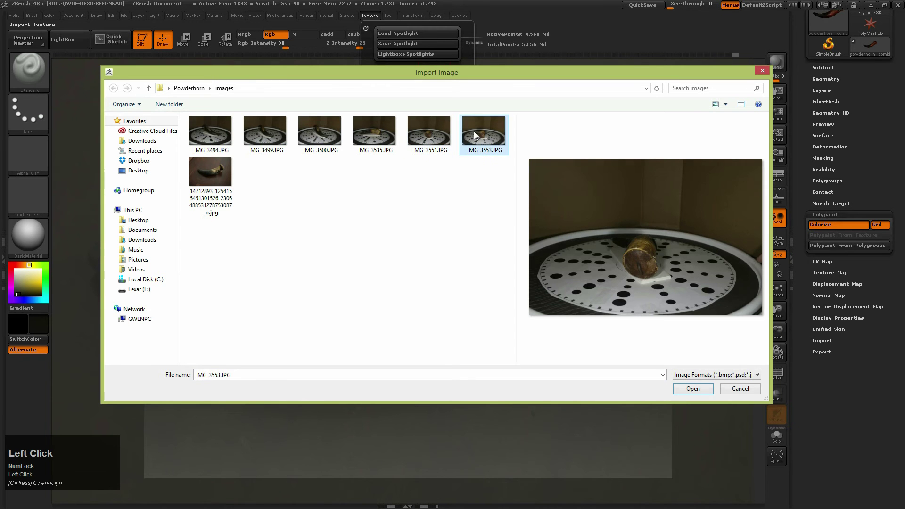
left_click(707, 394)
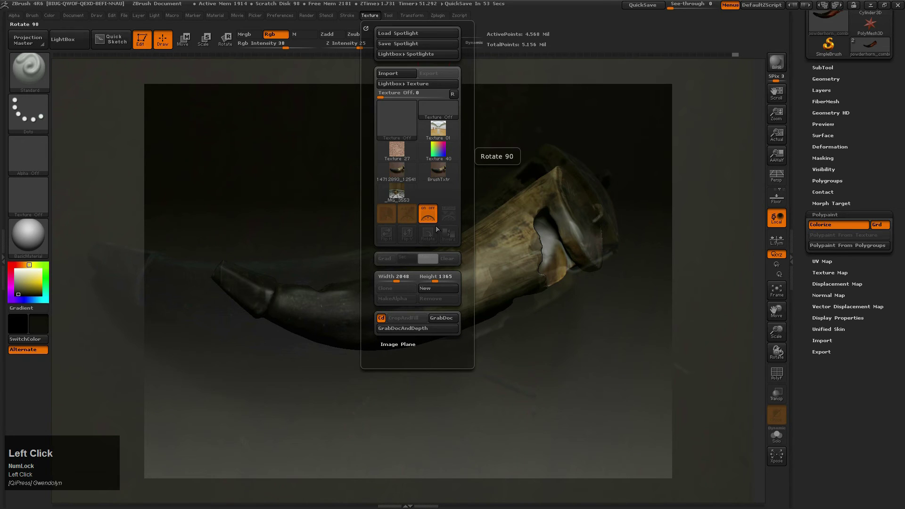
left_click(397, 192)
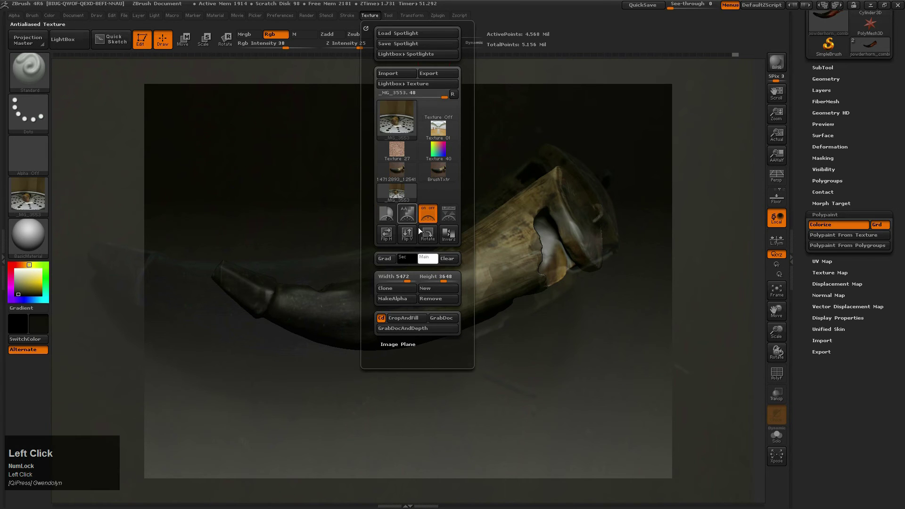
left_click(448, 220)
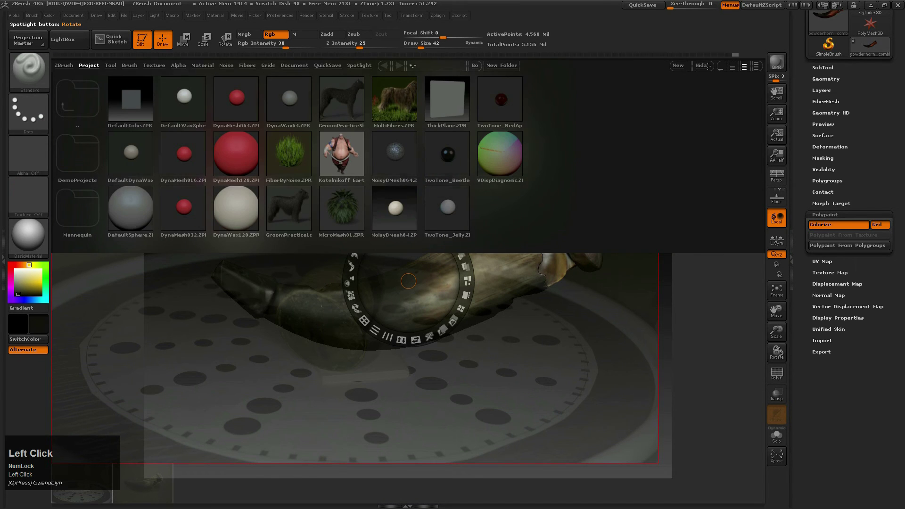
left_click(705, 66)
- Reposition and enlarge the end-cap photo, and turn the mesh so its wide end matches the horn in the photo
right_click_drag(352, 355, 447, 341)
left_click_drag(470, 285, 553, 223)
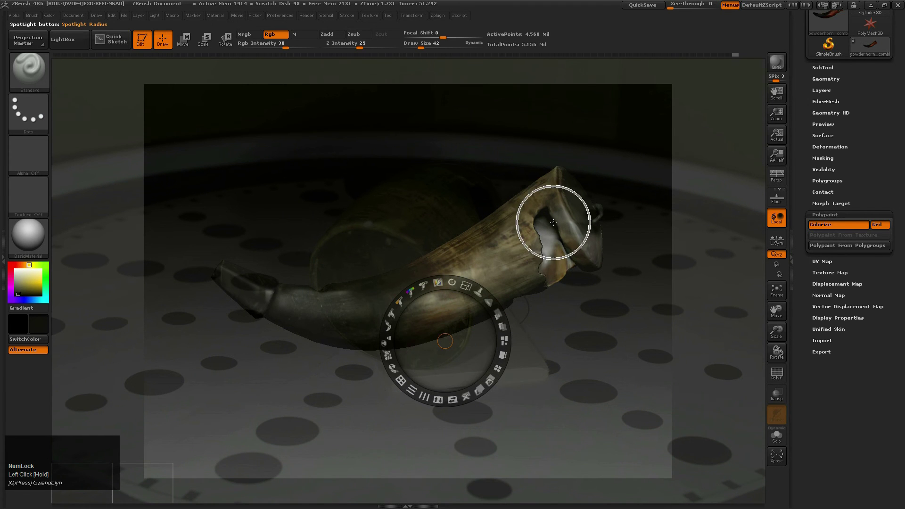
key("z")
mouse_move(576, 226)
right_mouse_down()
mouse_move(439, 230)
mouse_move(474, 189)
mouse_move(502, 274)
mouse_move(489, 186)
mouse_move(534, 277)
mouse_move(516, 137)
right_mouse_up()
mouse_move(546, 437)
right_mouse_down()
mouse_move(529, 368)
mouse_move(529, 165)
mouse_move(538, 348)
mouse_move(420, 307)
mouse_move(437, 341)
mouse_move(461, 352)
mouse_move(413, 270)
right_mouse_up()
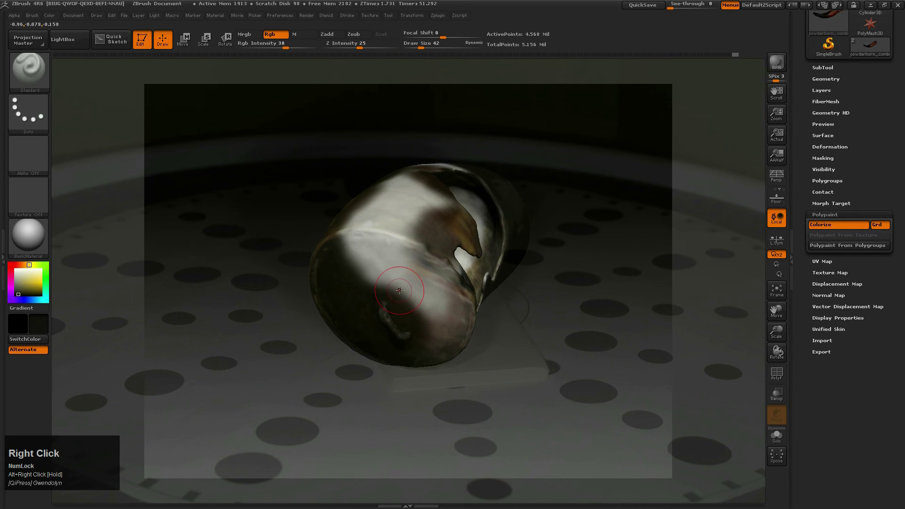
- Paint the photo's texture onto the end cap's face and the adjoining horn surface above its rim
mouse_move(373, 259)
left_mouse_down()
mouse_move(381, 260)
mouse_move(362, 282)
left_mouse_up()
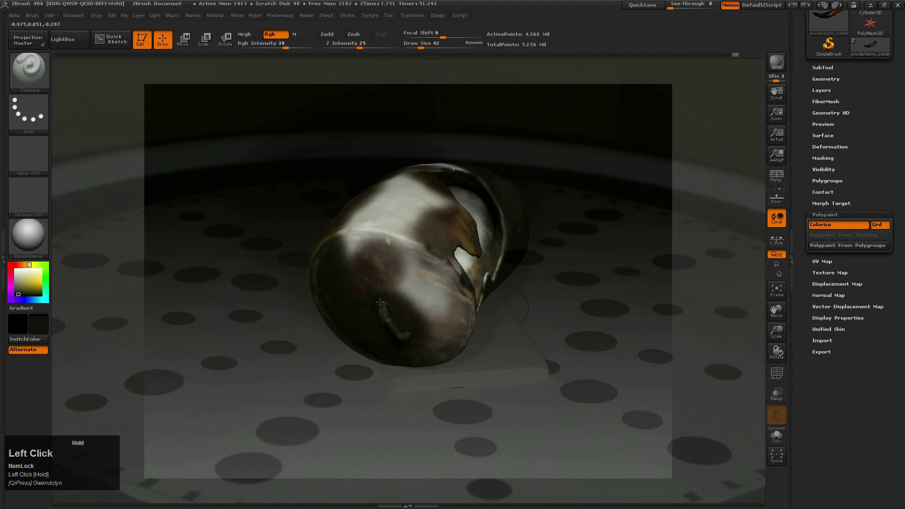
mouse_move(416, 292)
left_mouse_down()
mouse_move(396, 297)
mouse_move(420, 276)
mouse_move(434, 281)
left_mouse_up()
mouse_move(413, 221)
left_mouse_down()
mouse_move(396, 208)
mouse_move(374, 213)
mouse_move(347, 242)
left_mouse_up()
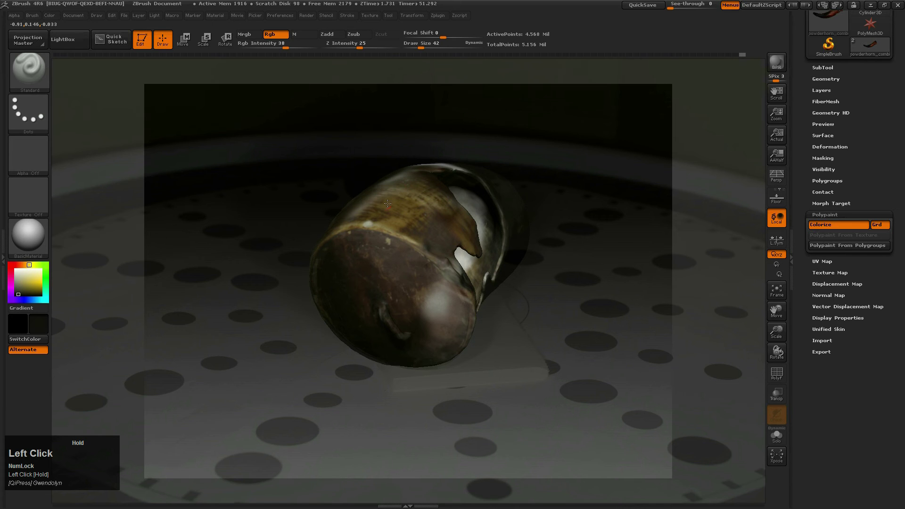
left_click_drag(416, 300, 415, 267)
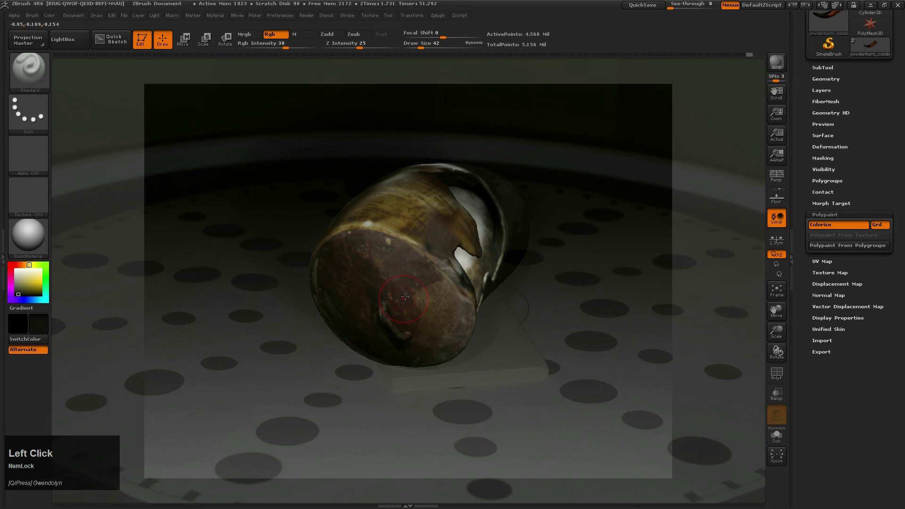
- Nudge the photo slightly and paint over the remaining patches on the end cap's face and lower rim
left_click_drag(444, 314, 445, 316)
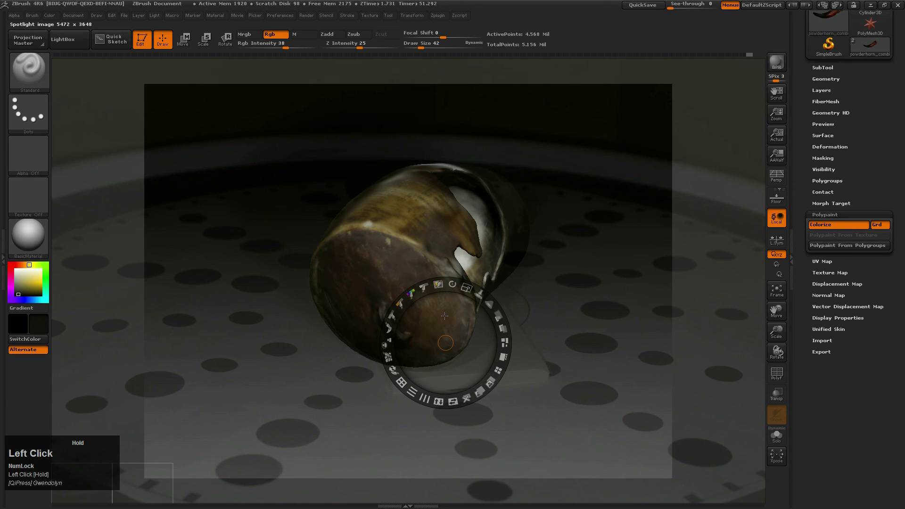
key("z")
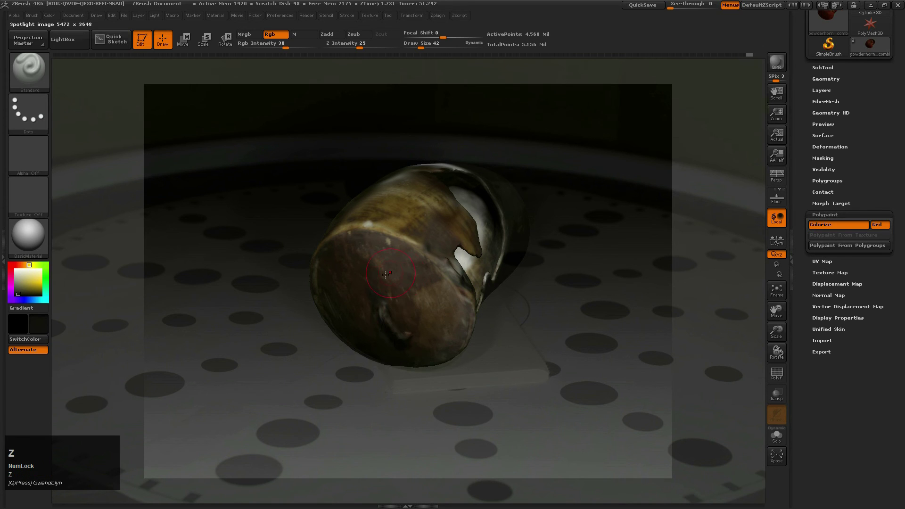
left_click(428, 322)
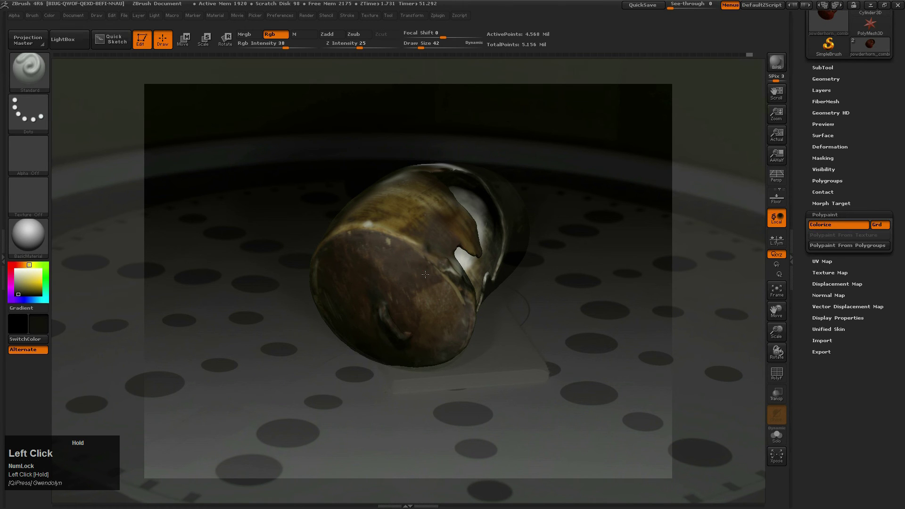
mouse_move(447, 312)
left_mouse_down()
mouse_move(448, 298)
mouse_move(432, 356)
left_mouse_up()
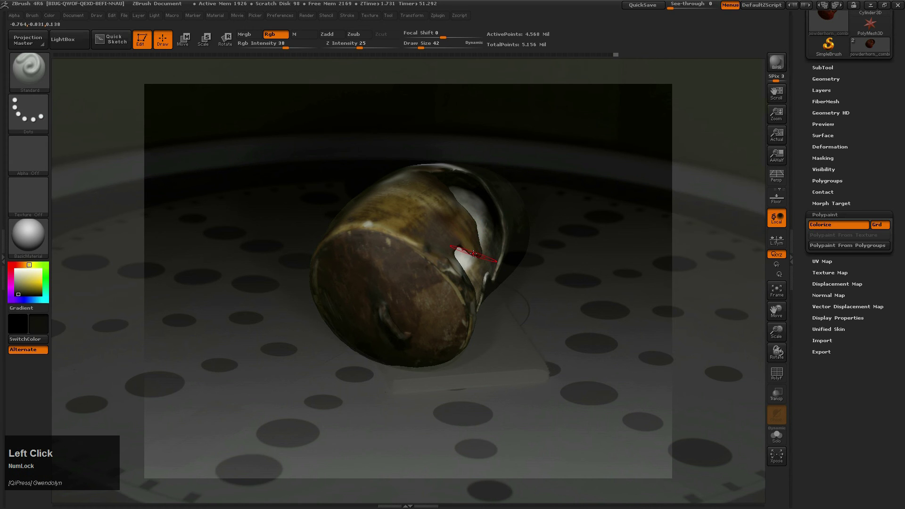
- Lower the end-cap photo's opacity in Spotlight, leave its editing mode and turn the horn to view the painted surface
key("z")
mouse_move(499, 312)
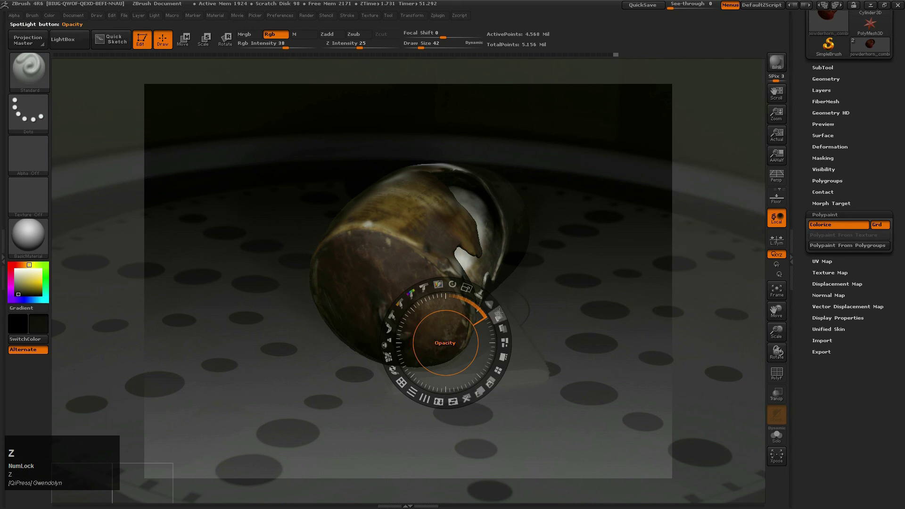
left_click_drag(498, 314, 459, 301)
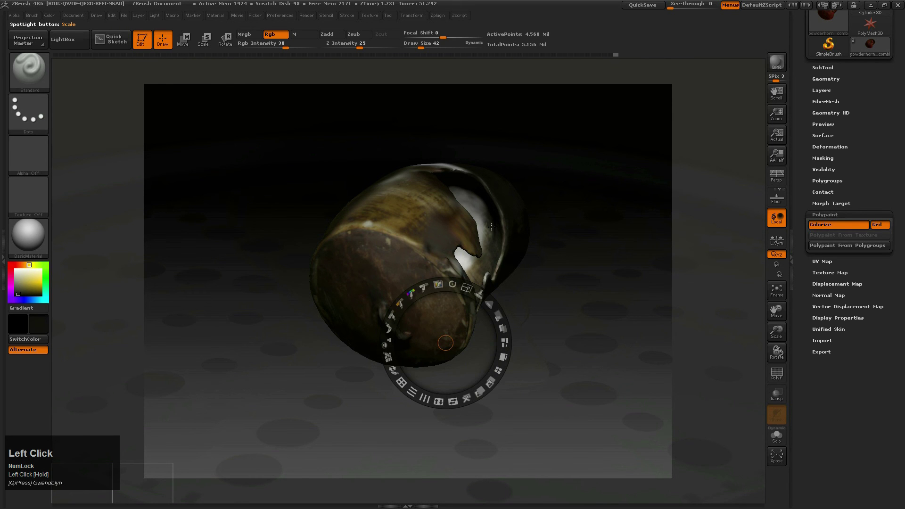
key("z")
right_click_drag(474, 245, 399, 247)
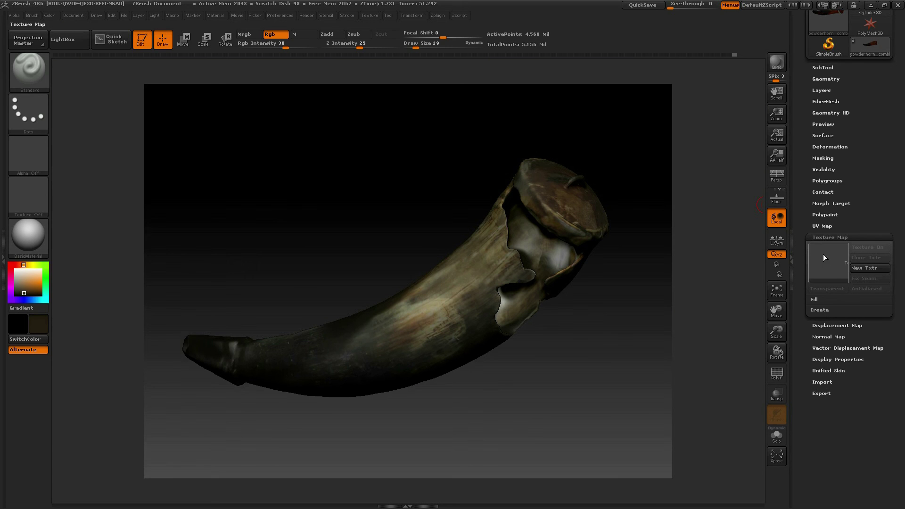
- Create a new texture map from the horn's polypaint and clone it to the texture palette
left_click(822, 238)
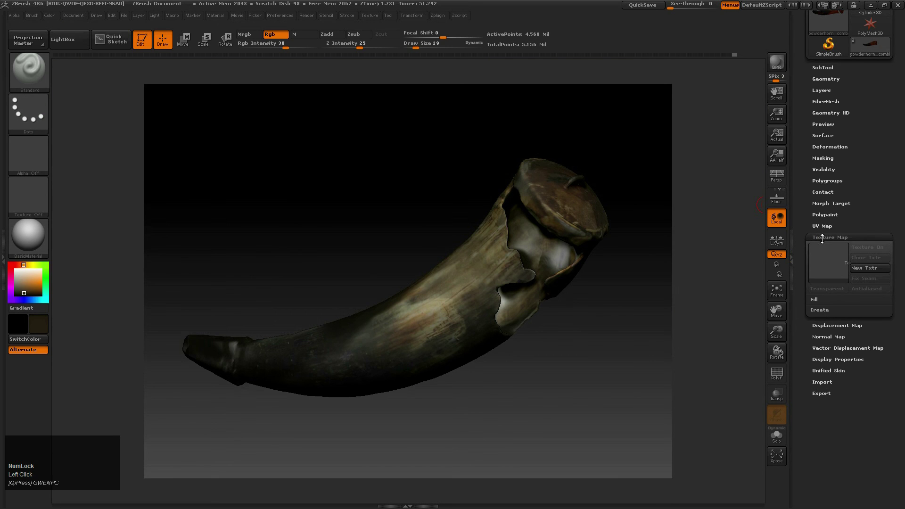
left_click(825, 311)
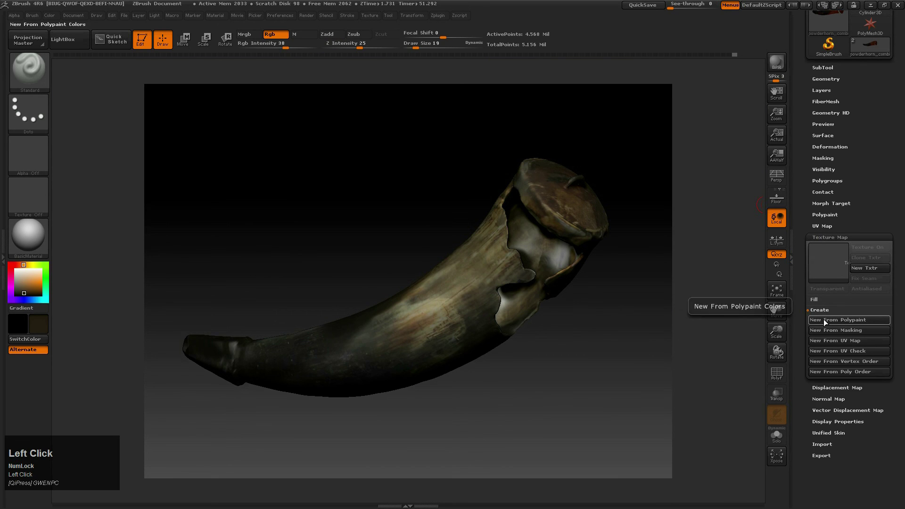
left_click(824, 319)
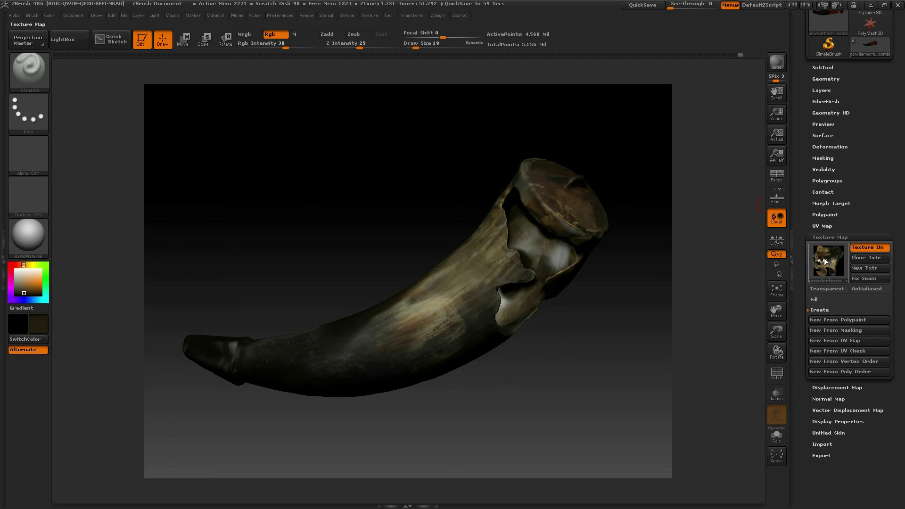
left_click(859, 256)
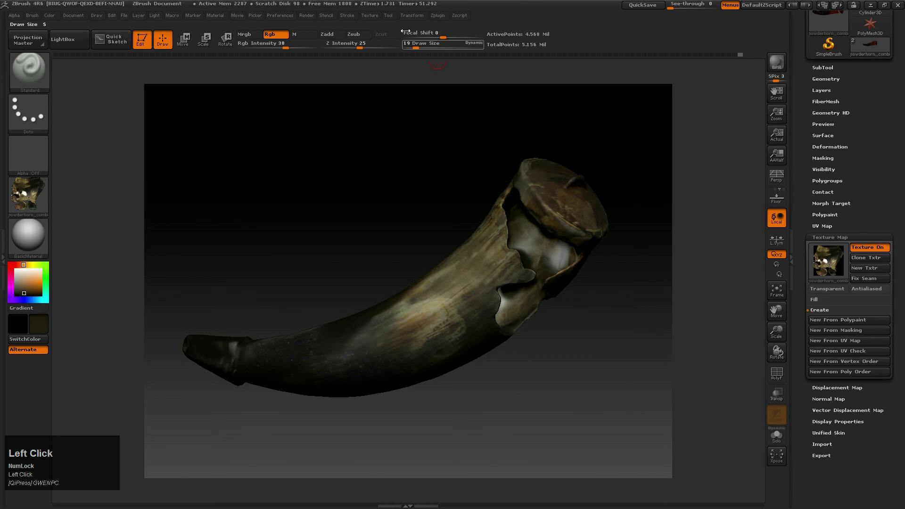
- Flip the cloned color texture vertically and export it to the images folder as the Photoshop file powderhorn_color
left_click(375, 16)
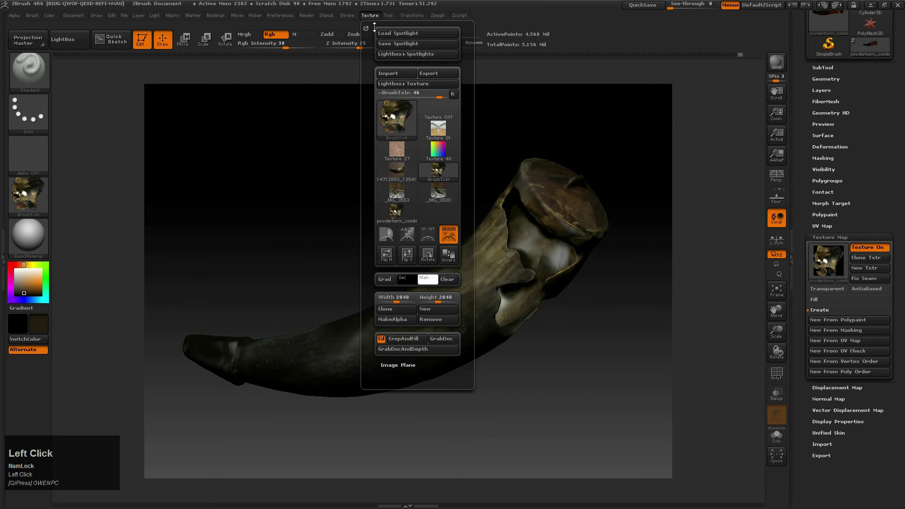
left_click(406, 260)
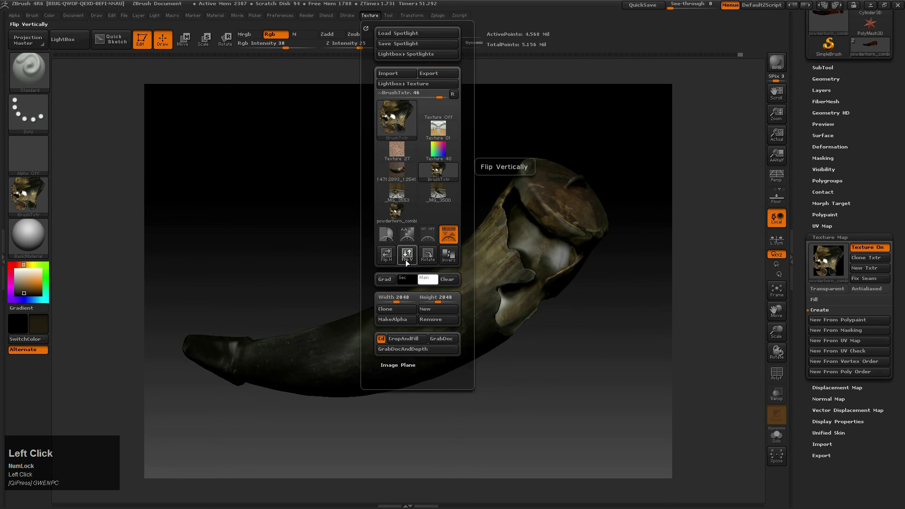
mouse_move(404, 119)
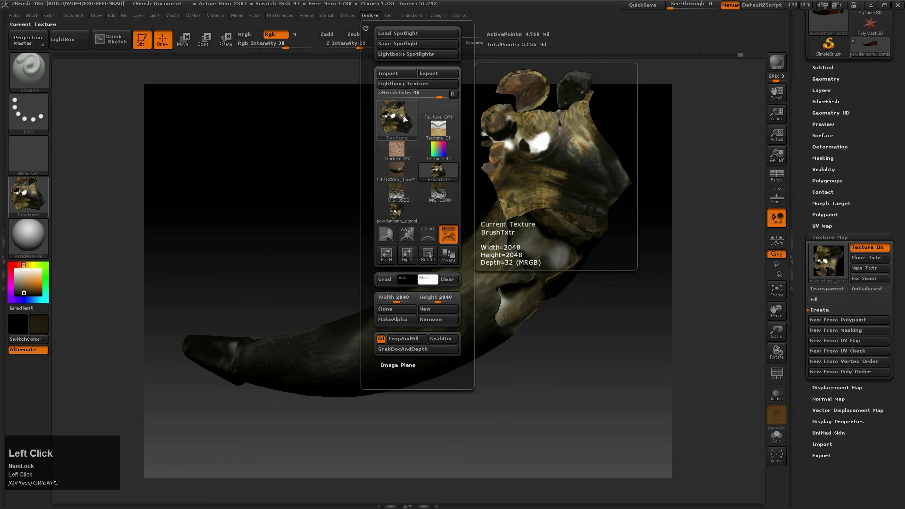
left_click(435, 72)
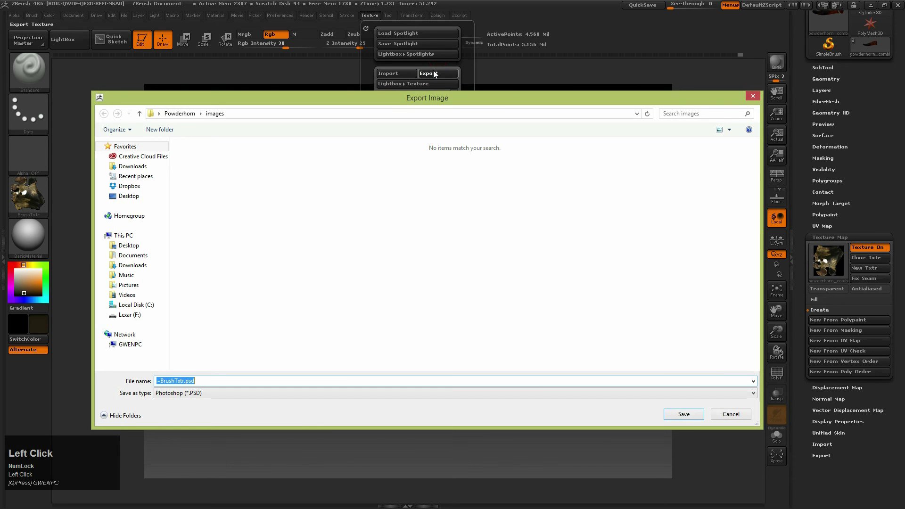
type("powderhor")
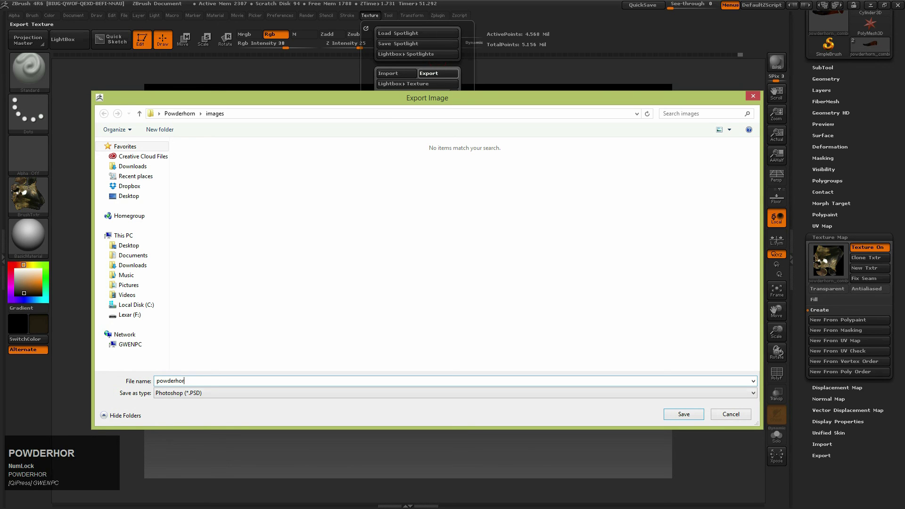
type("n_color")
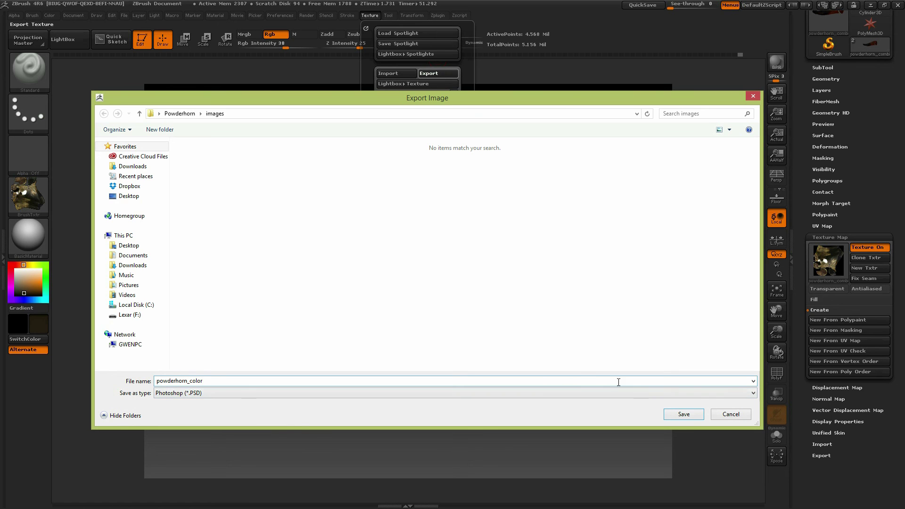
left_click(684, 414)
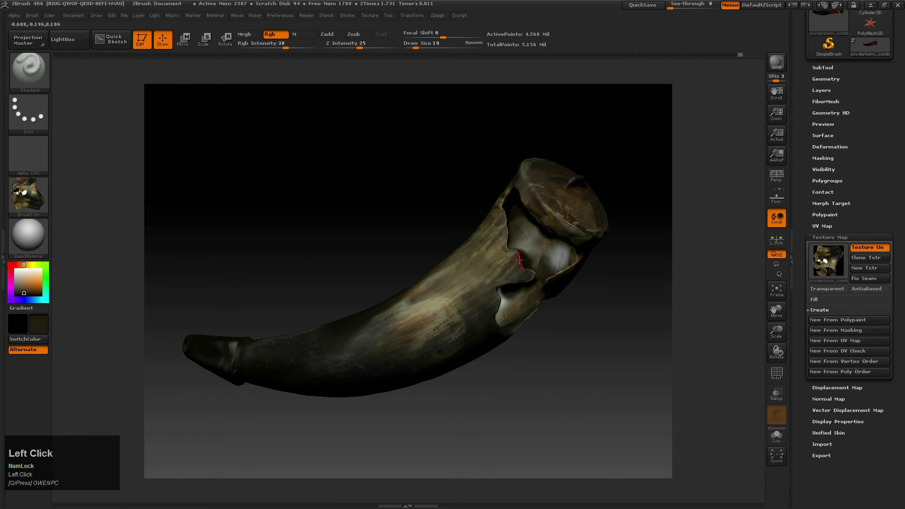
- Set the horn mesh to subdivision level 1 in preparation for normal map extraction
left_click(825, 237)
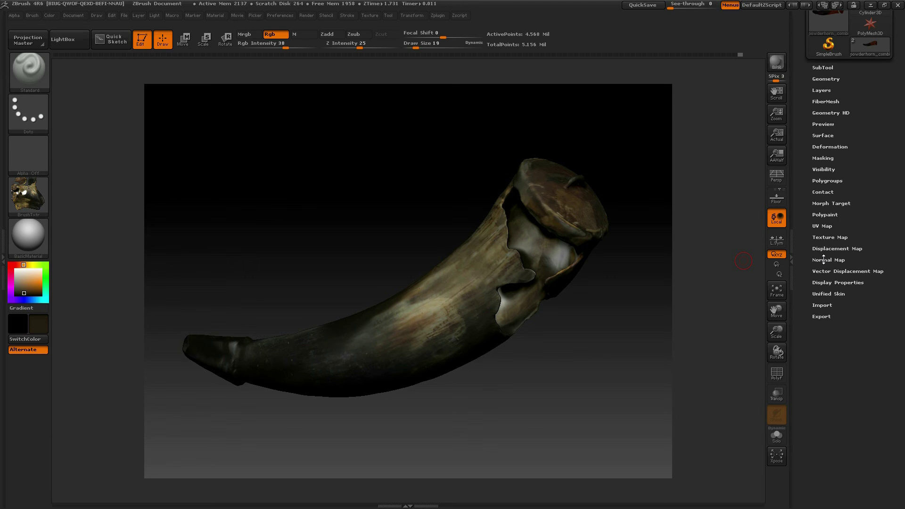
left_click(824, 260)
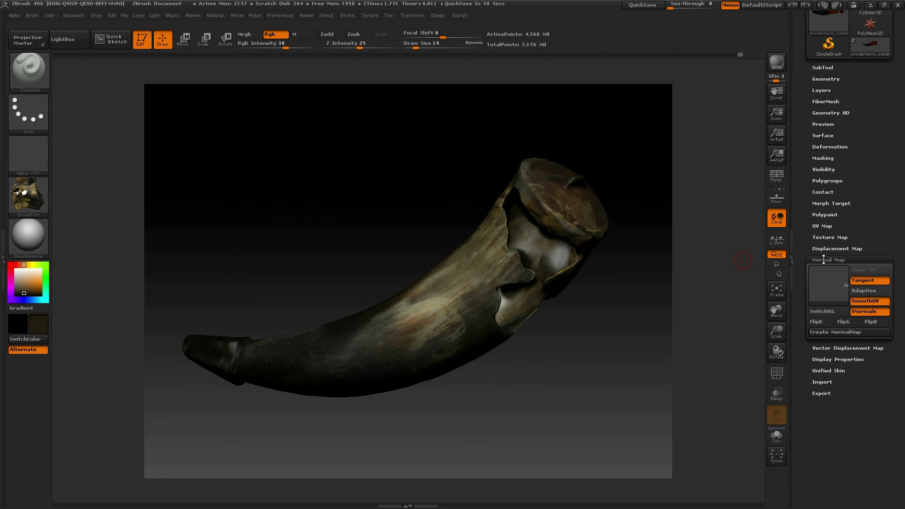
left_click(824, 260)
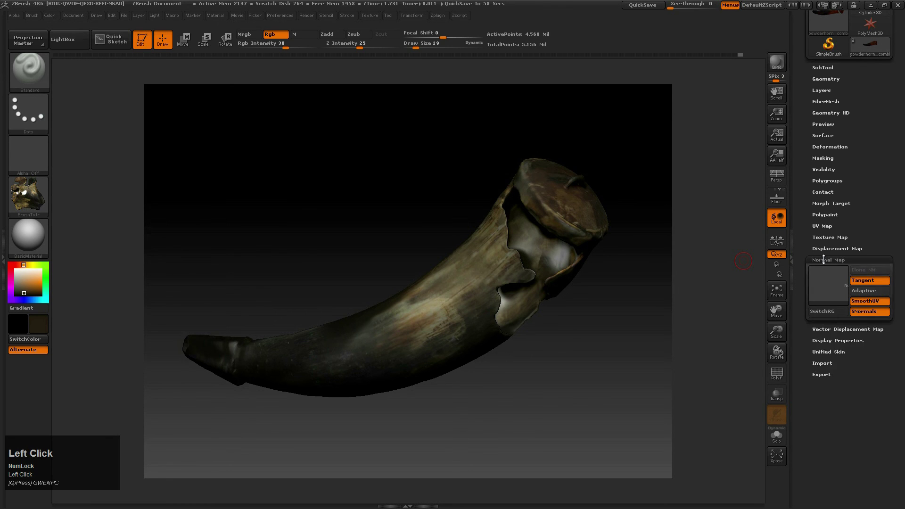
left_click(833, 79)
left_click(816, 108)
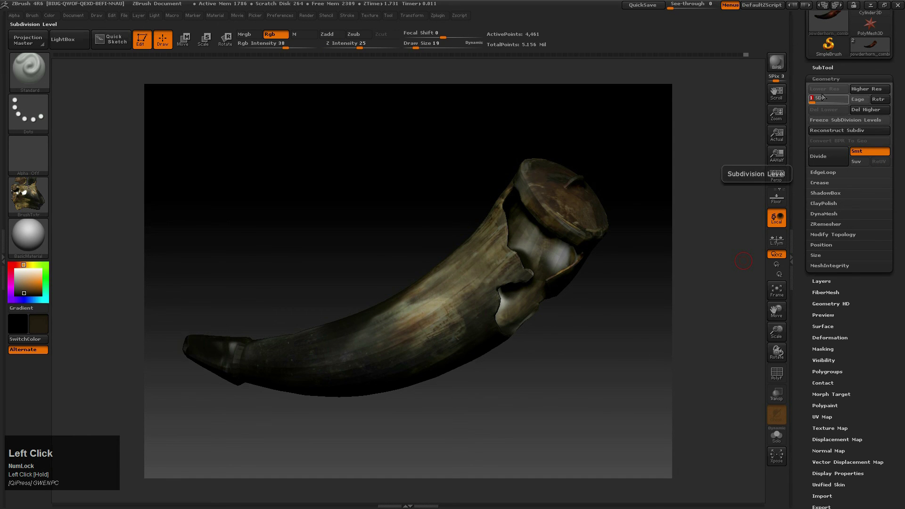
left_click(826, 79)
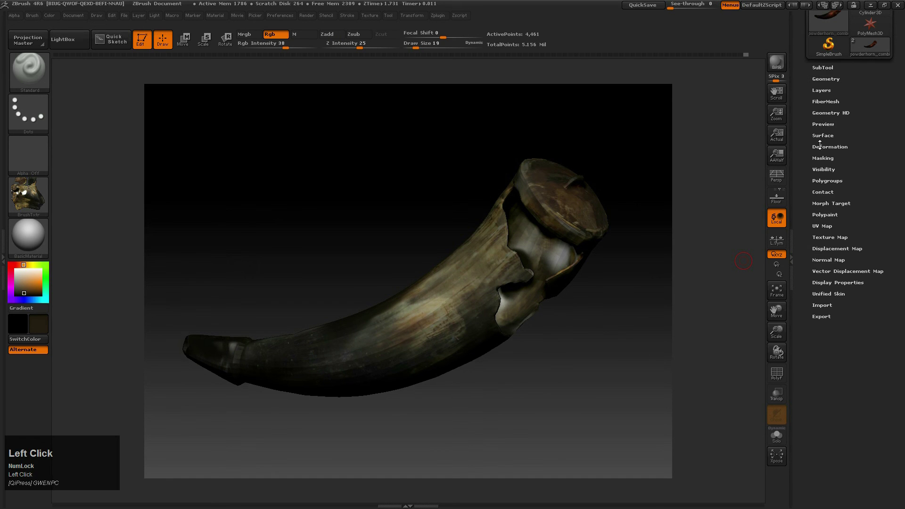
- Create a tangent normal map for the horn with SmoothUV and SNormals on, and clone it to the texture palette
left_click(825, 259)
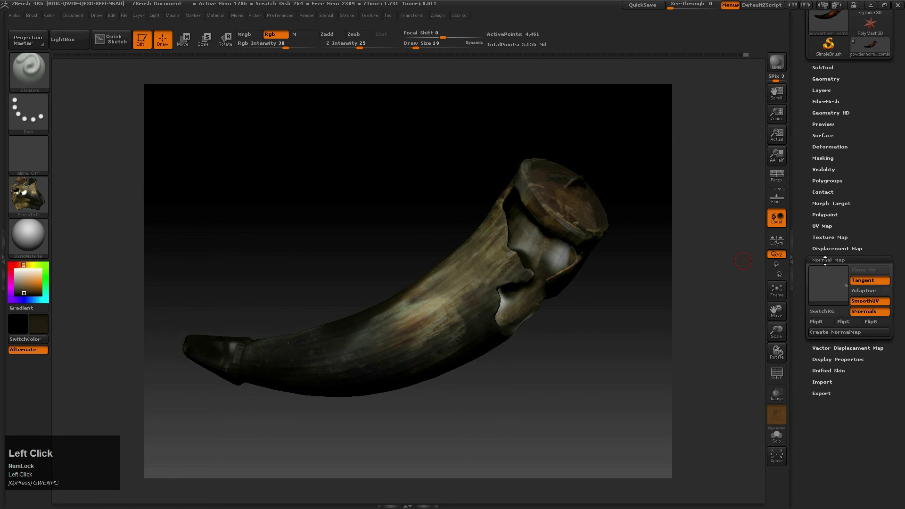
left_click(820, 333)
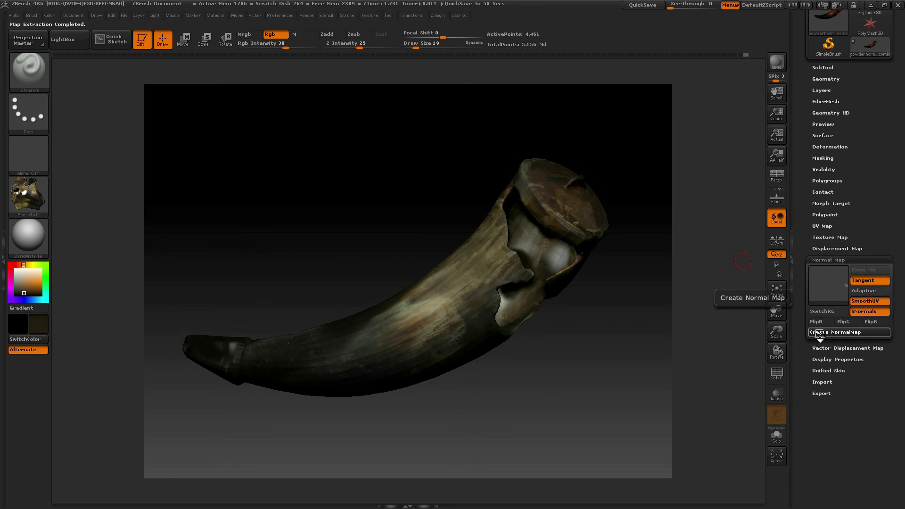
mouse_move(833, 286)
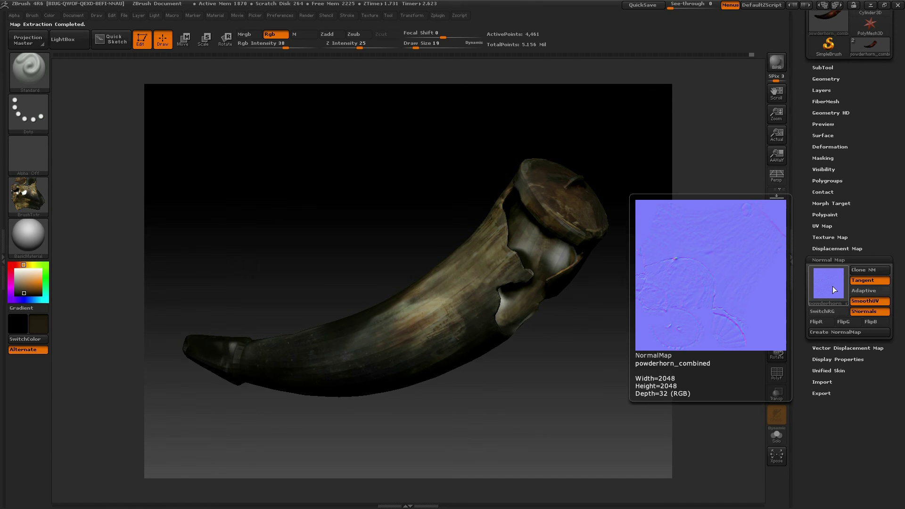
left_click(833, 287)
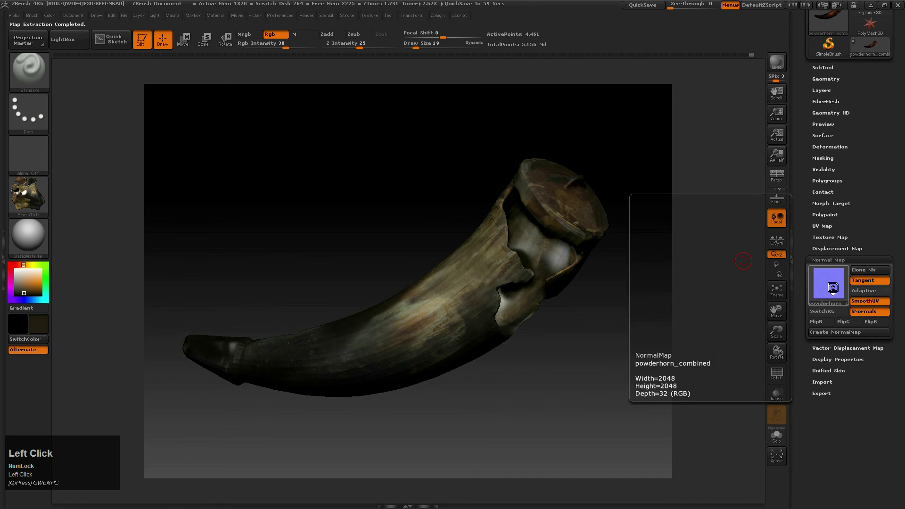
left_click(865, 271)
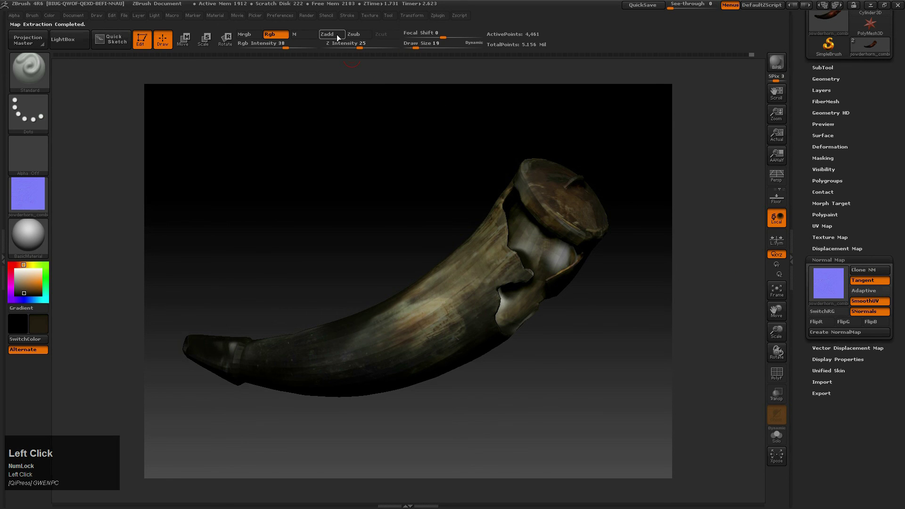
- Export the cloned normal map to the images folder as the Photoshop file powderhorn_normal
left_click(365, 15)
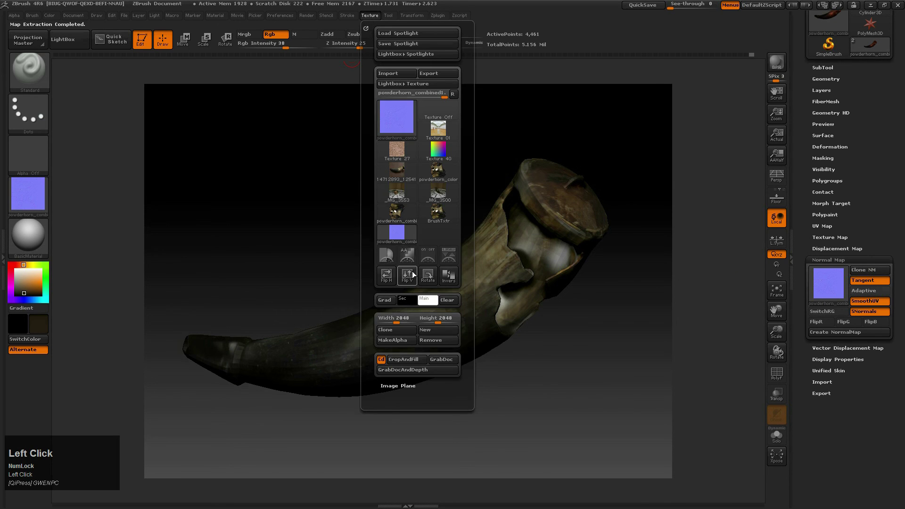
left_click(426, 73)
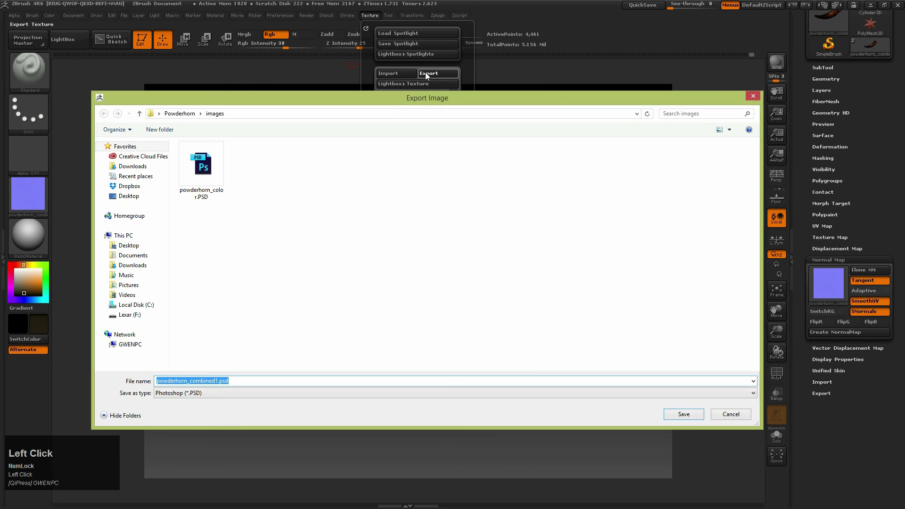
type("powde")
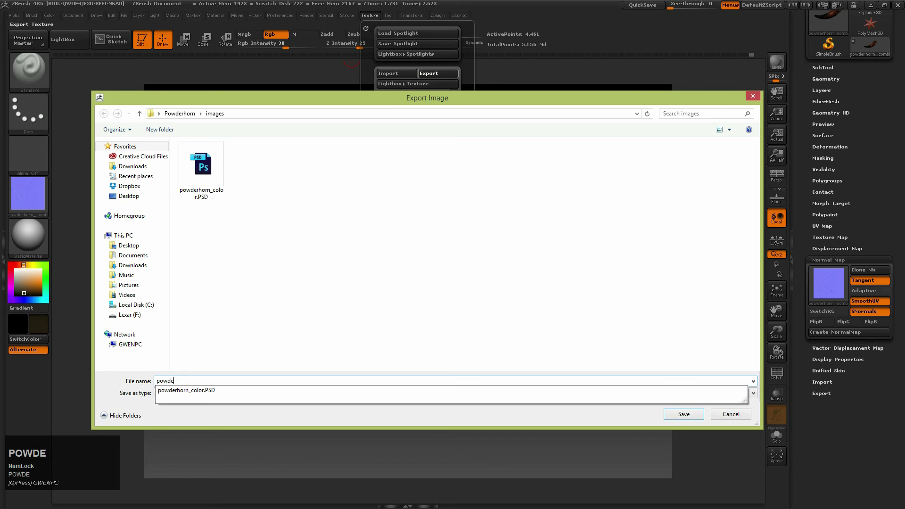
type("rhorn_normal")
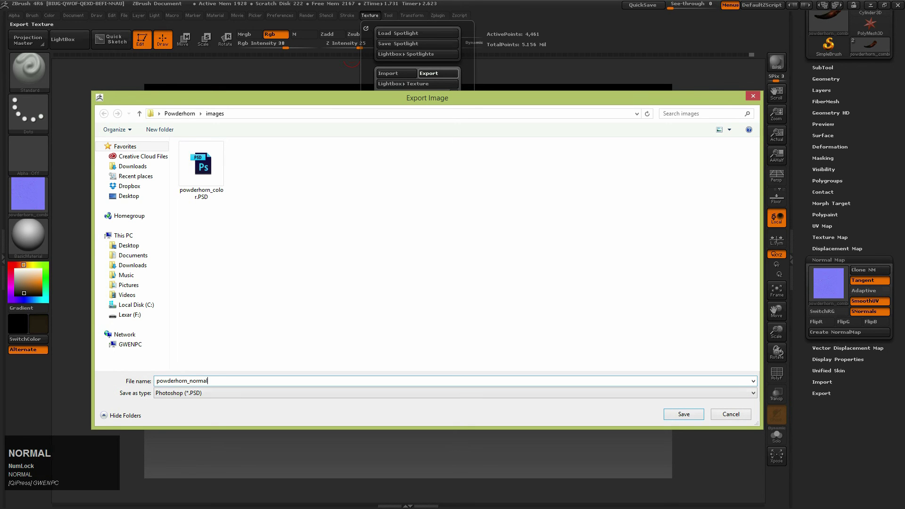
key("Return")
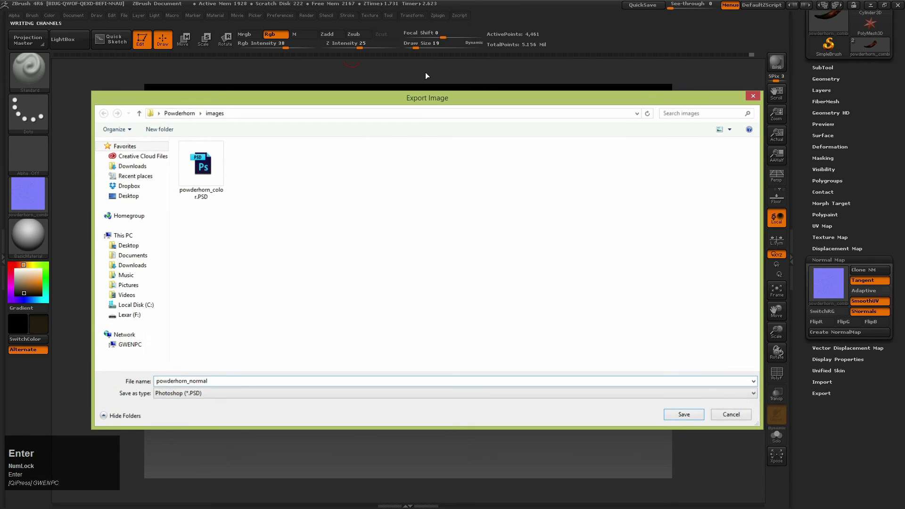